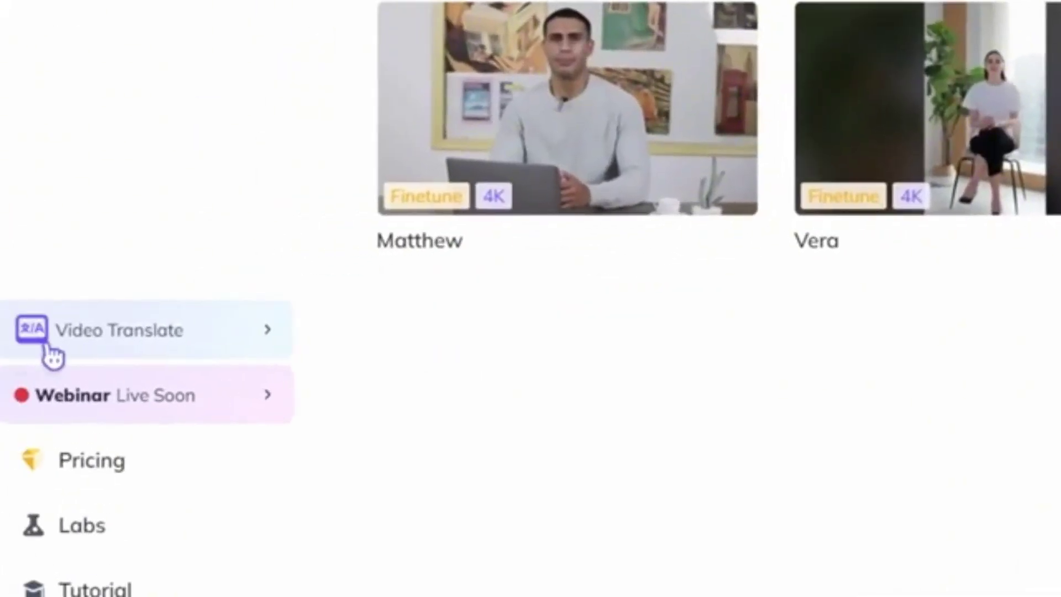
Upload 'WhatsApp Video 2023-11-02 at 14.54.59.mp4' to HeyGen's Video Translate page
left_click(154, 349)
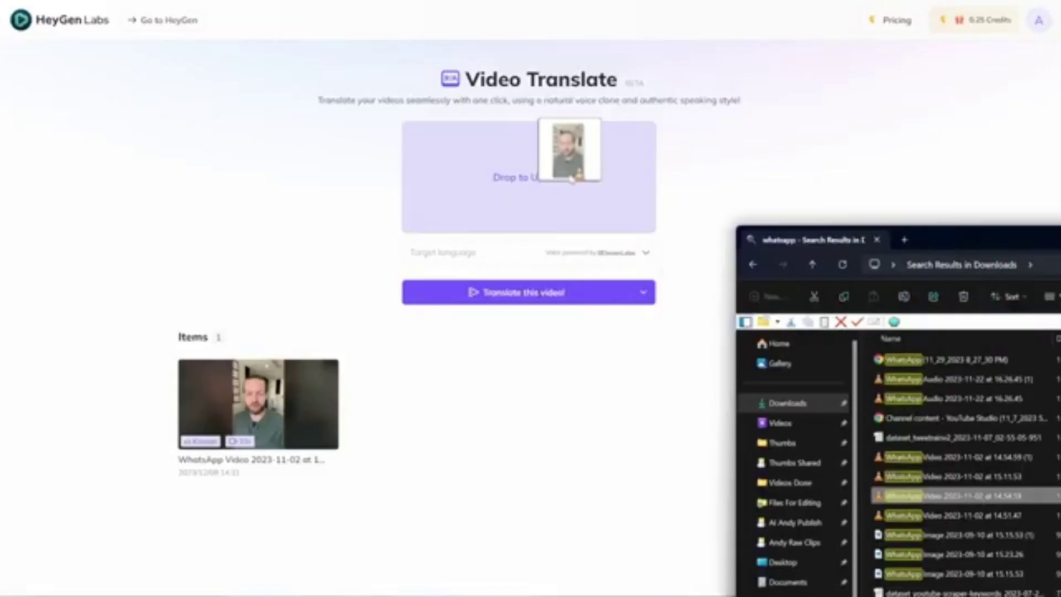
left_click_drag(573, 147, 569, 166)
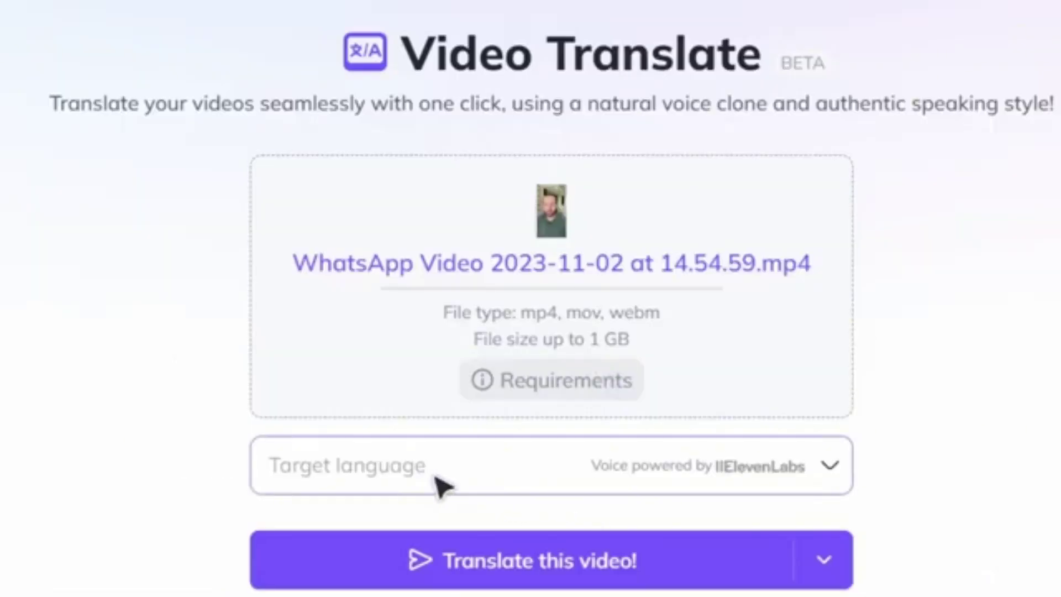
Browse the available target languages in HeyGen's Target language dropdown
left_click(481, 478)
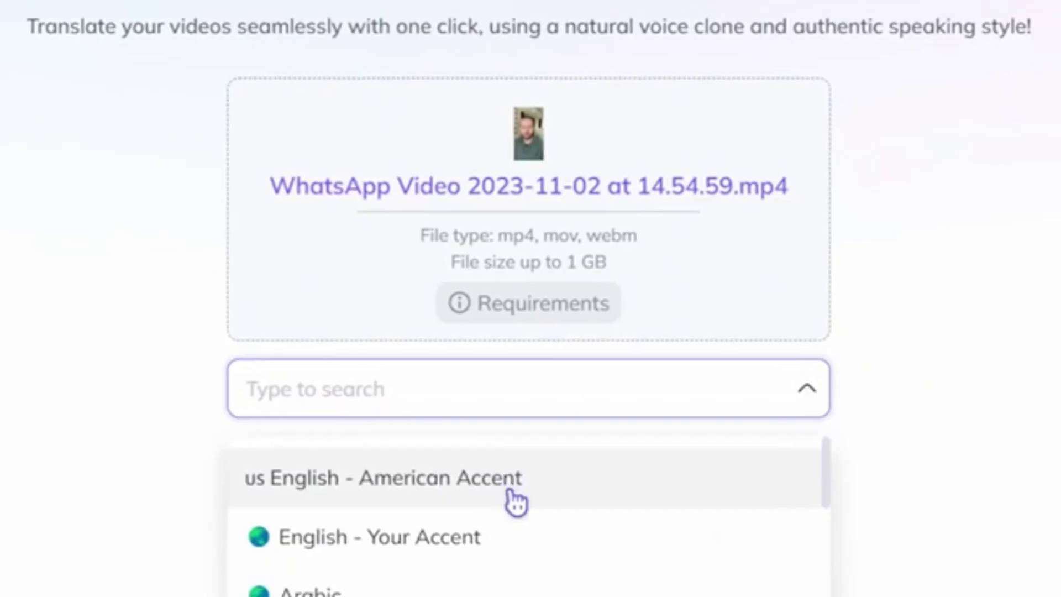
scroll(500, 467, "down", 5)
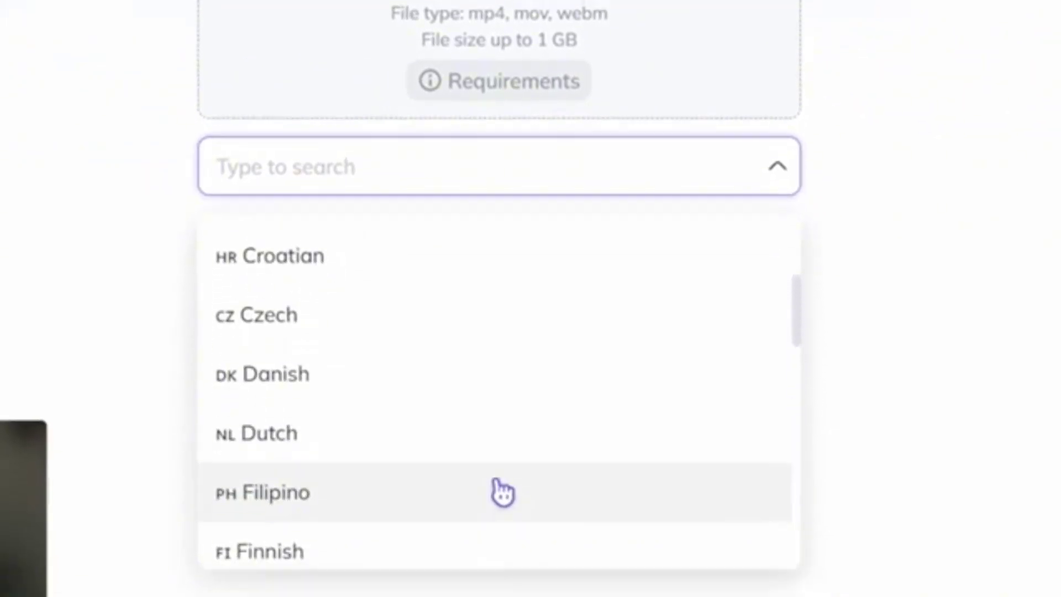
scroll(528, 329, "down", 5)
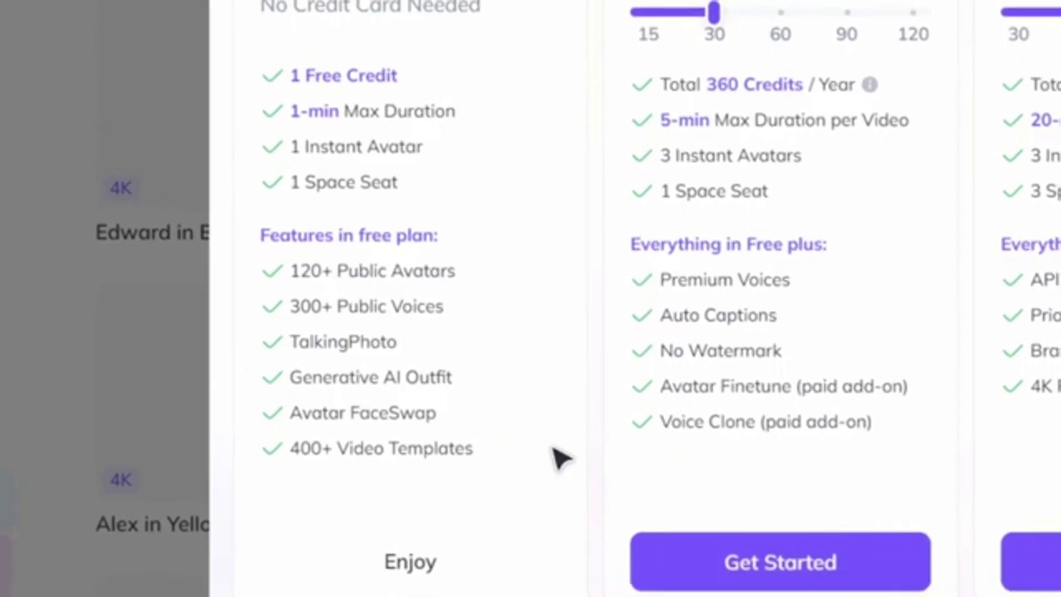
mouse_move(354, 71)
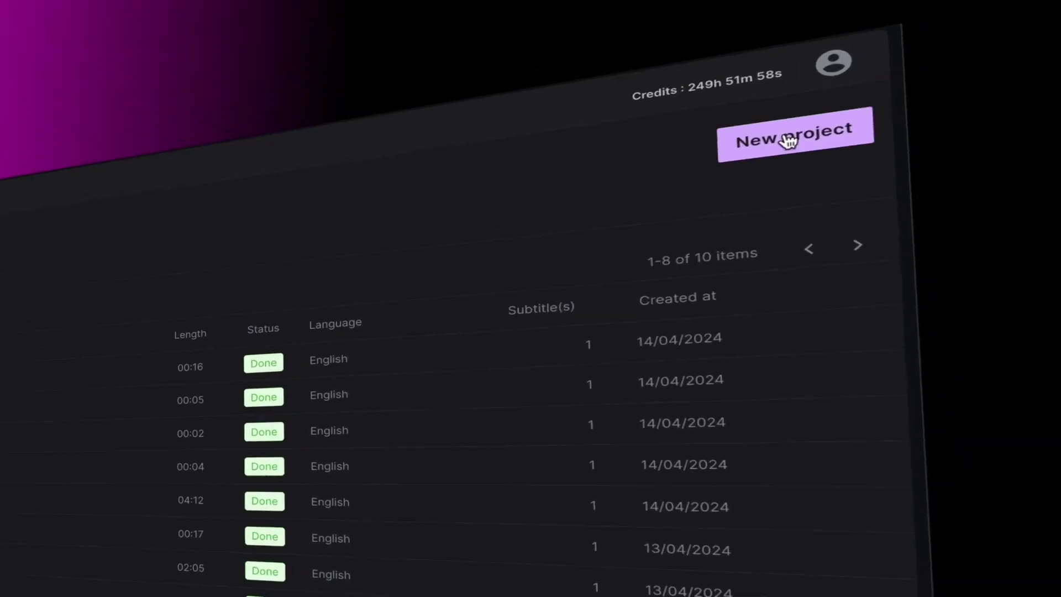
Create a new Checksub project from the video Astronaut's day.mov
left_click(788, 138)
left_click(542, 244)
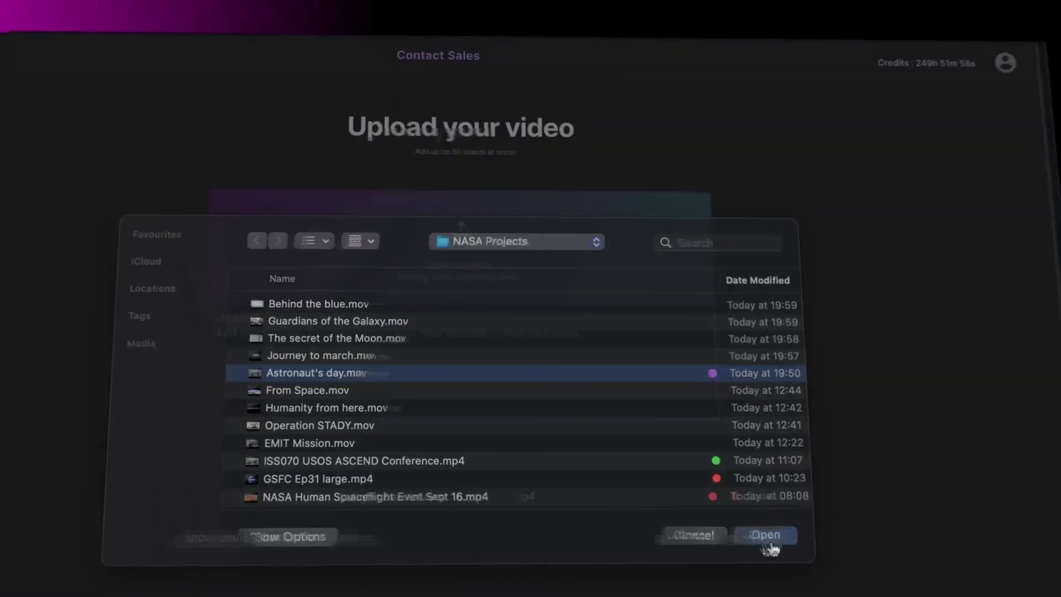
left_click(764, 540)
Add French and Spanish as languages, choose Dubbing, and open the editor
left_click(133, 310)
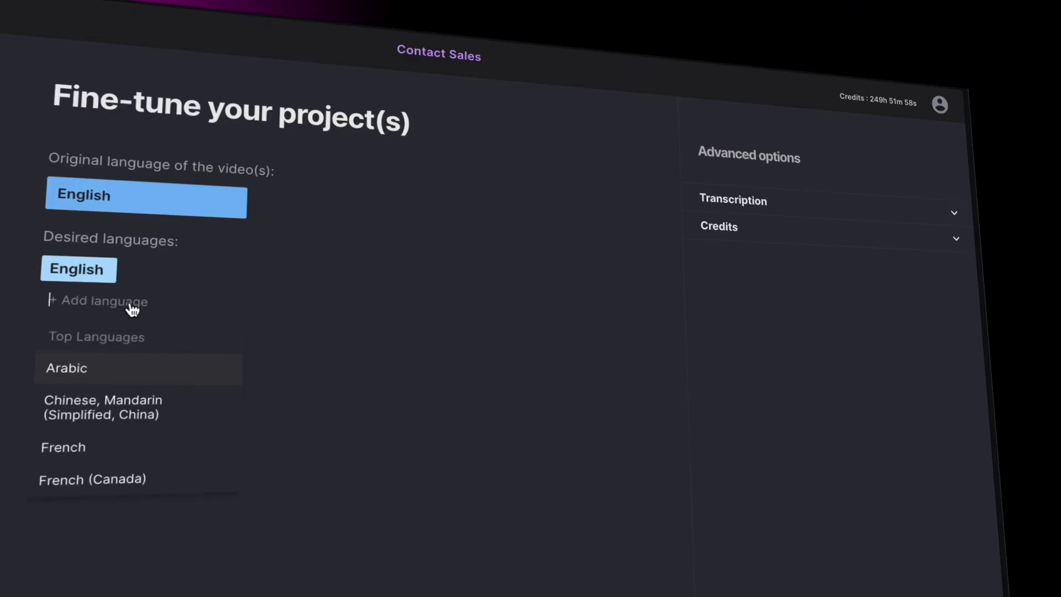
left_click(106, 448)
type("spa")
left_click(111, 376)
left_click(88, 381)
left_click(83, 450)
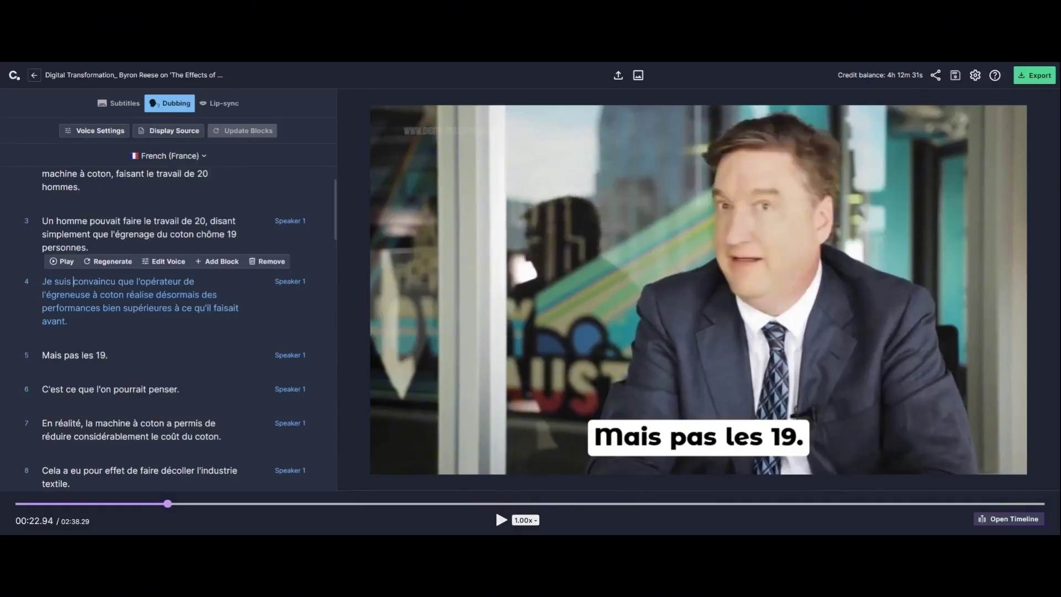
Replace l'égreneuse with 'la machine' in dubbing block 4 and regenerate its French voice
left_click(502, 520)
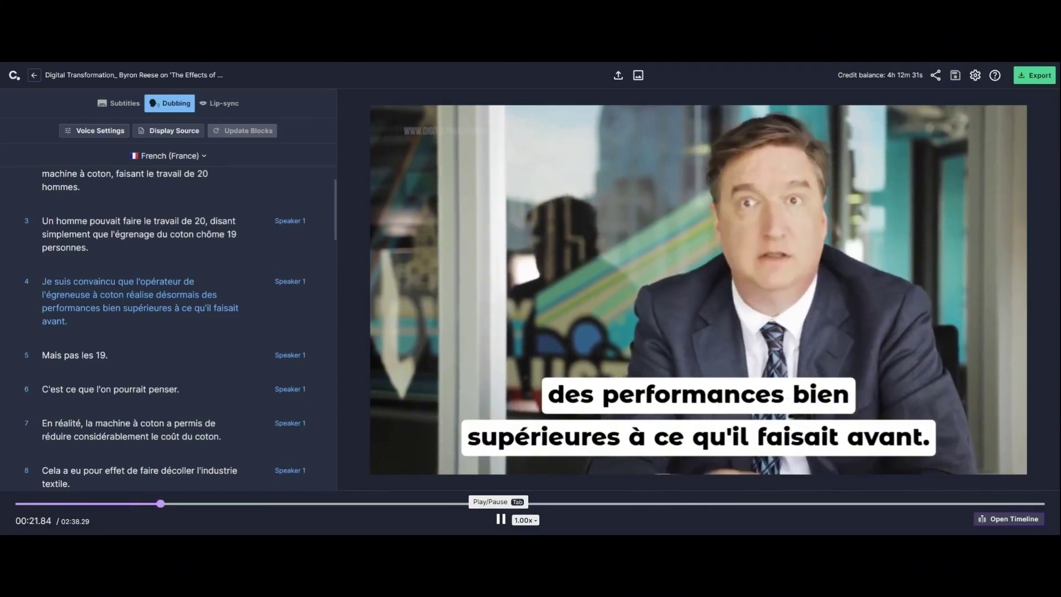
left_click(504, 524)
left_click(74, 281)
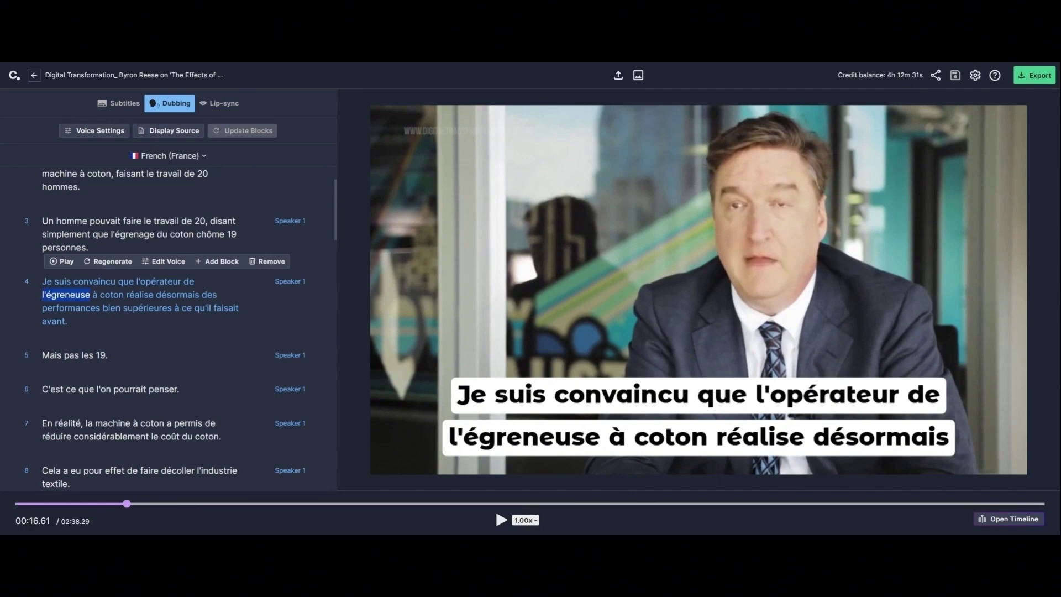
type("la machine")
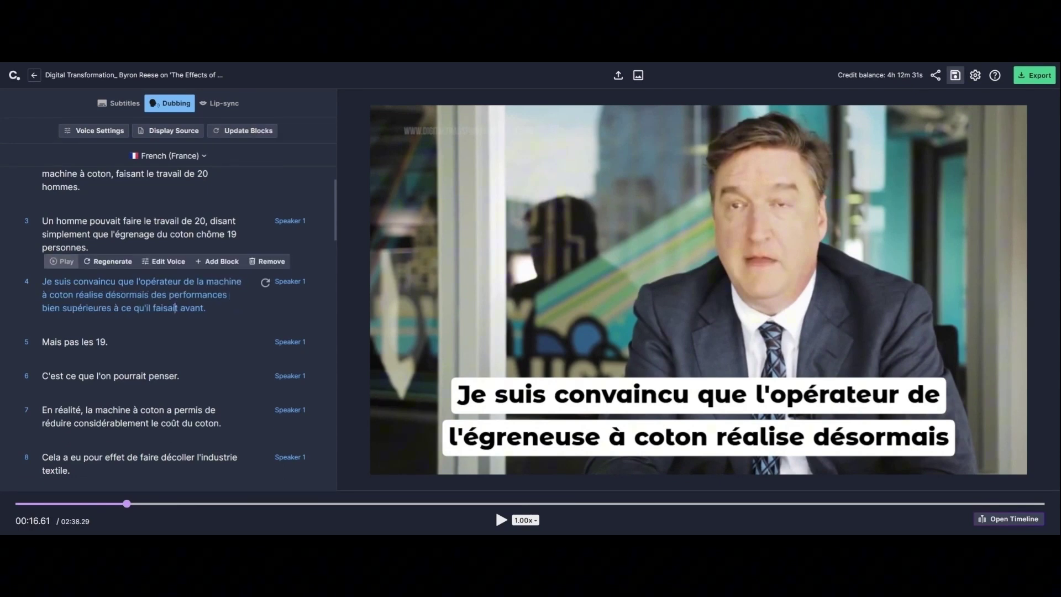
left_click(120, 263)
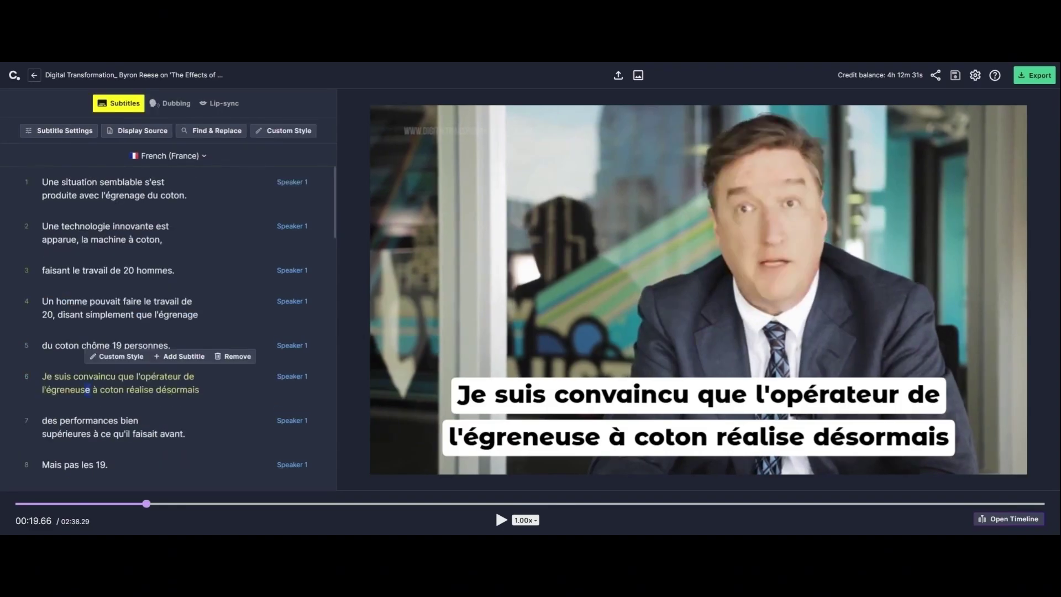
Make subtitle 6 read 'la machine à coton', then return to the dubbing blocks
type("la machine")
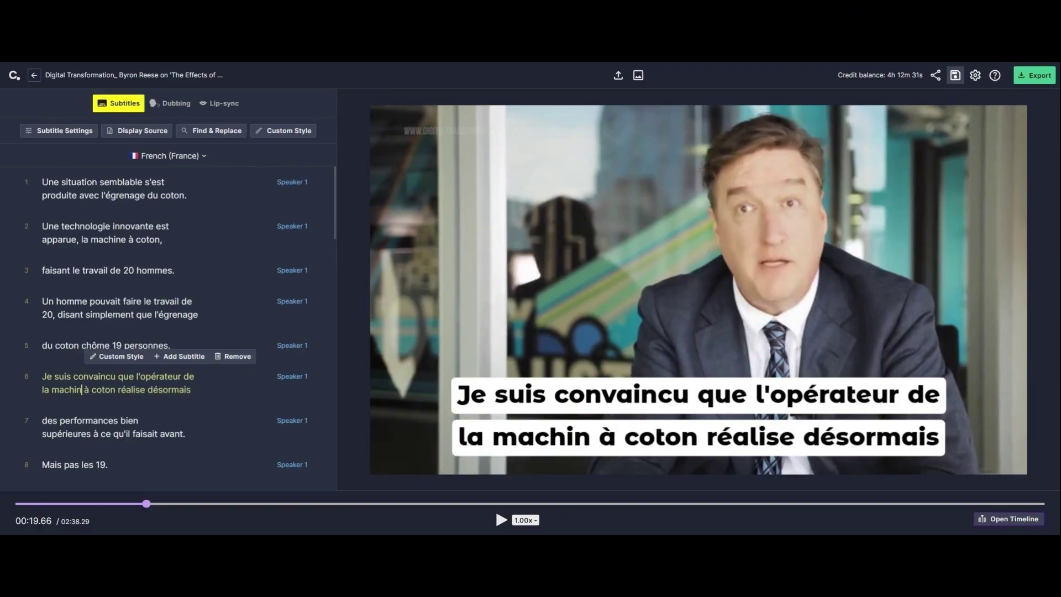
left_click(172, 103)
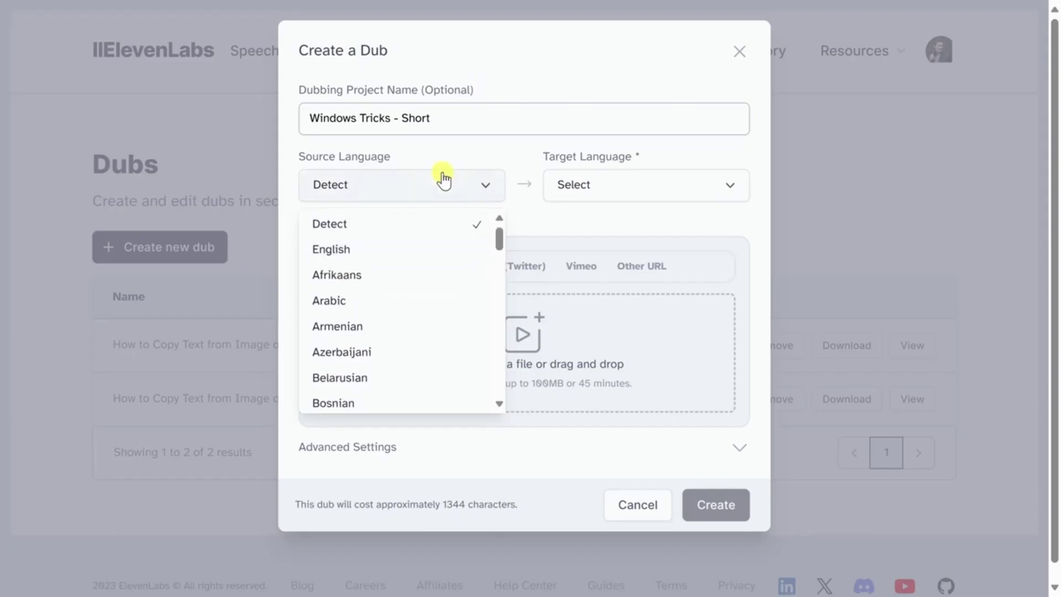
Choose Hindi as the Windows Tricks - Short dub's target language, leaving source on Detect
left_click(444, 157)
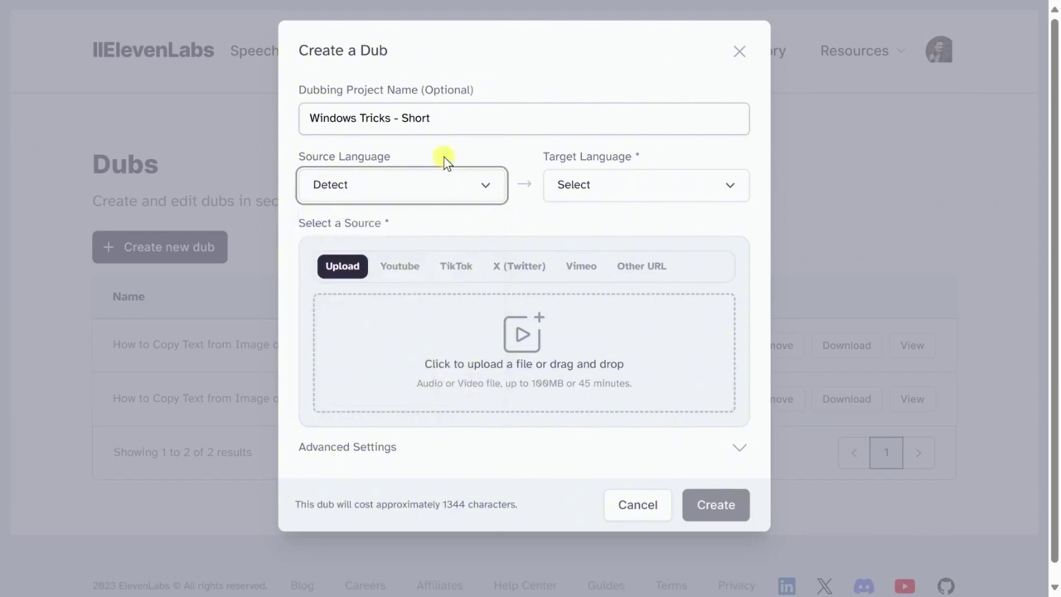
left_click(608, 193)
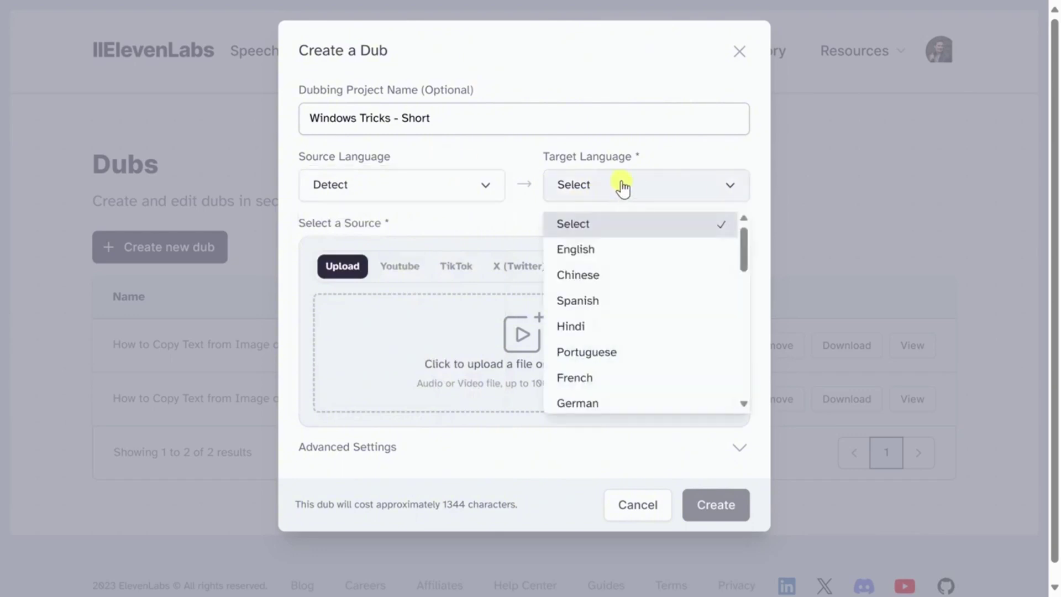
scroll(651, 266, "down", 10)
scroll(652, 263, "up", 10)
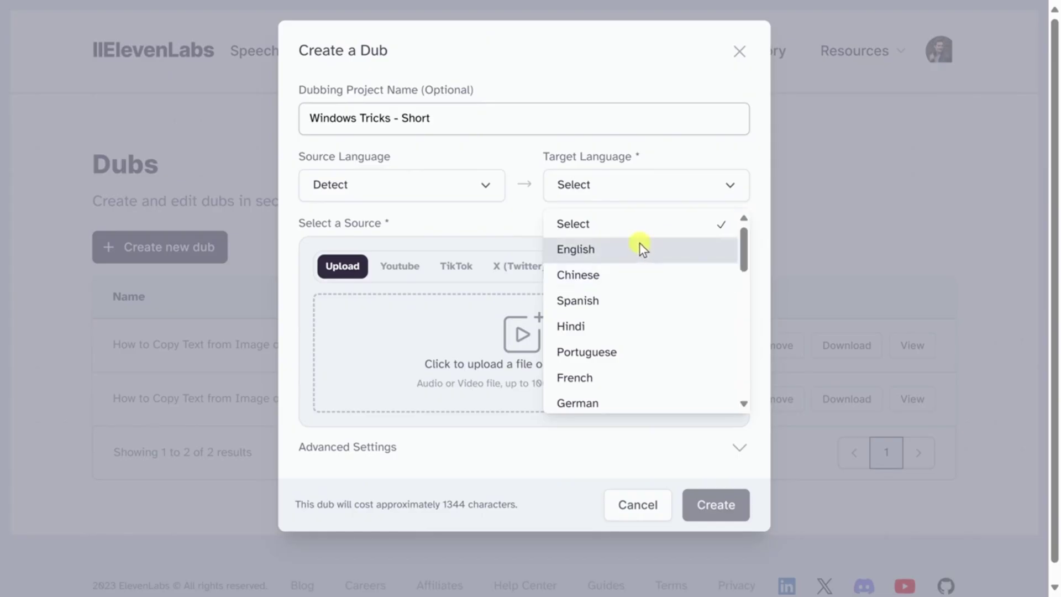
left_click(609, 327)
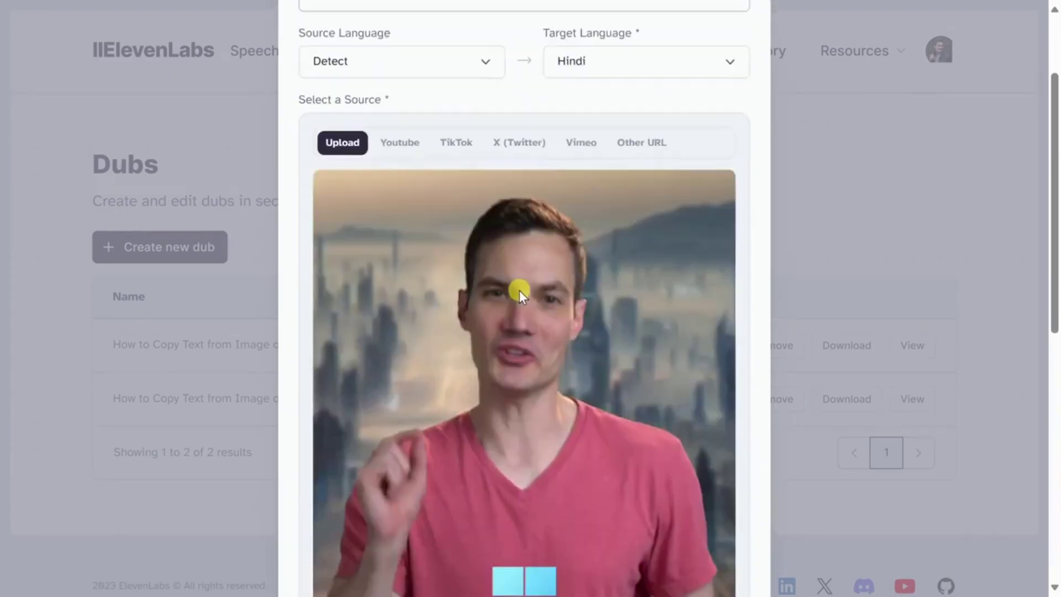
Keep Advanced Settings' speaker count on Detect, create the Hindi dub, and review pricing plans
scroll(642, 277, "down", 9)
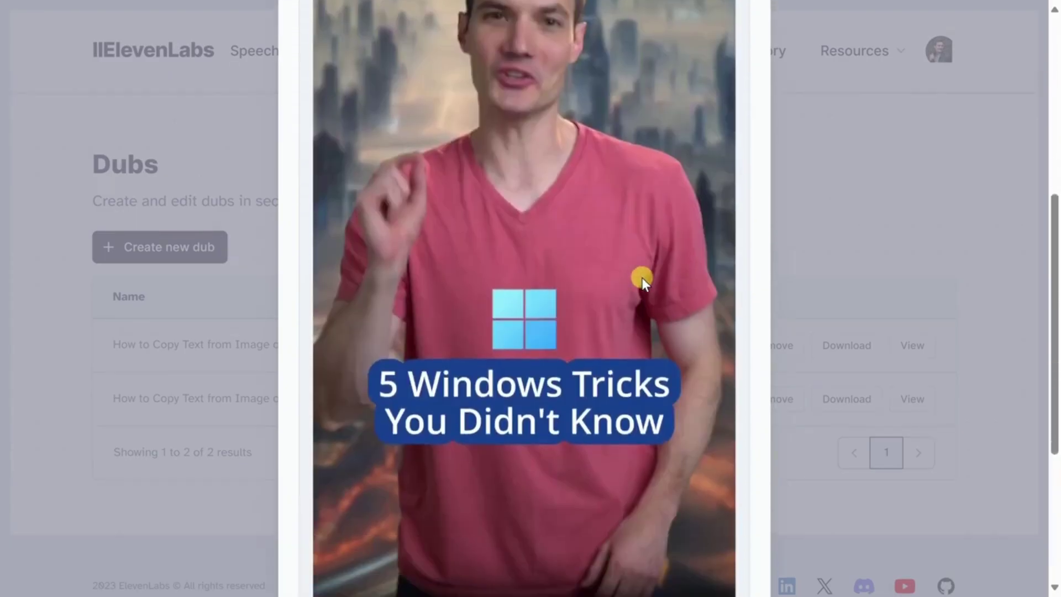
scroll(642, 267, "down", 1)
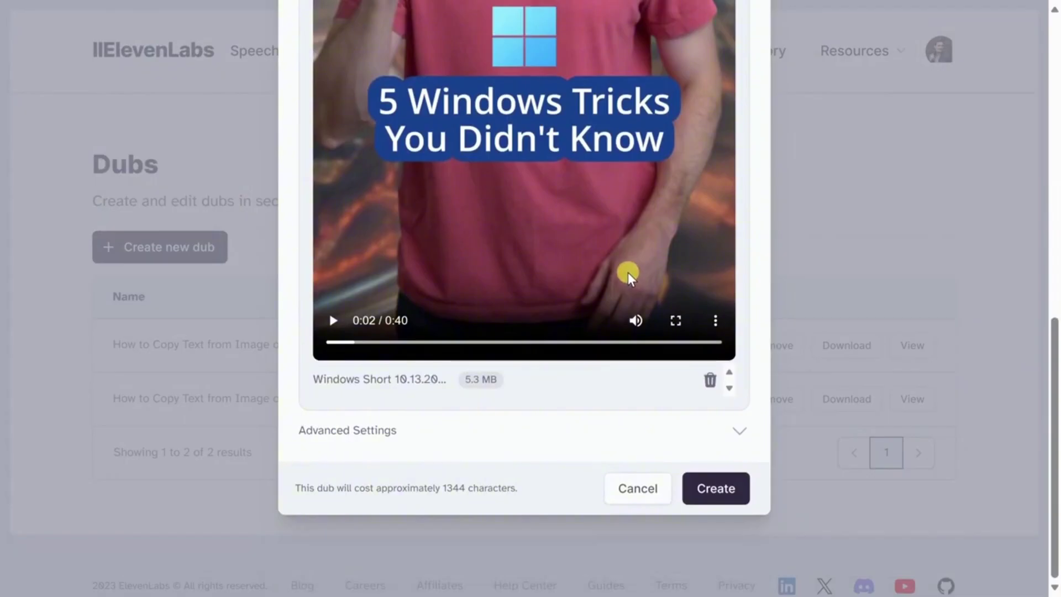
left_click(395, 436)
scroll(493, 420, "down", 3)
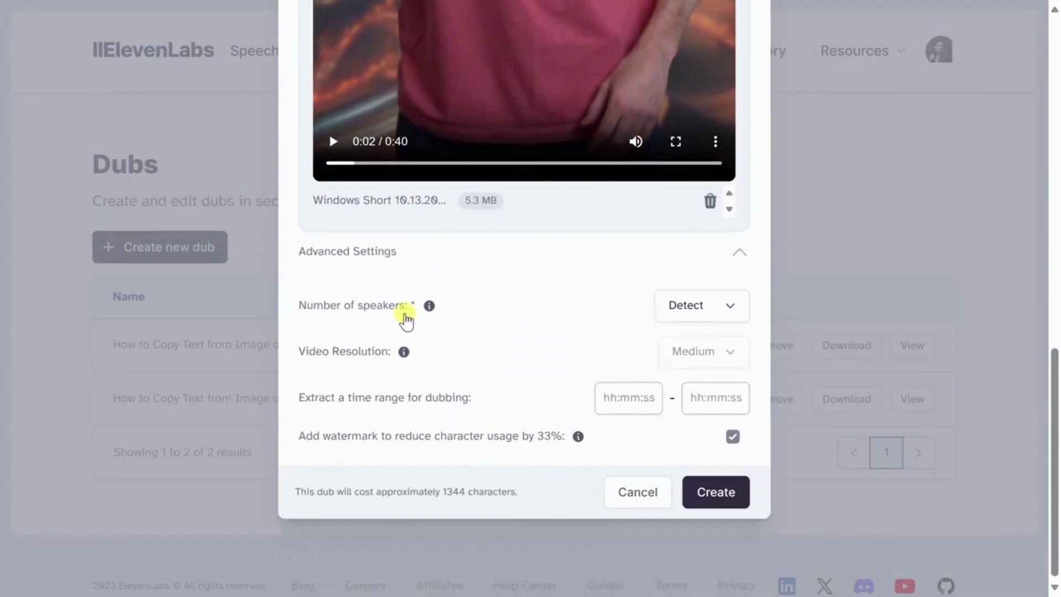
left_click(724, 313)
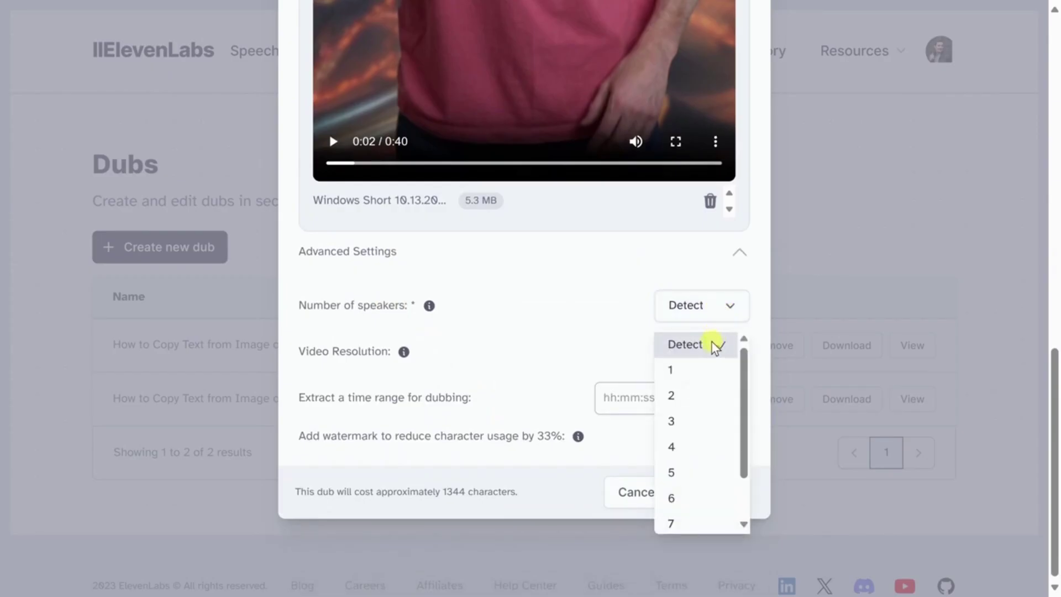
scroll(718, 403, "down", 1)
scroll(718, 402, "up", 1)
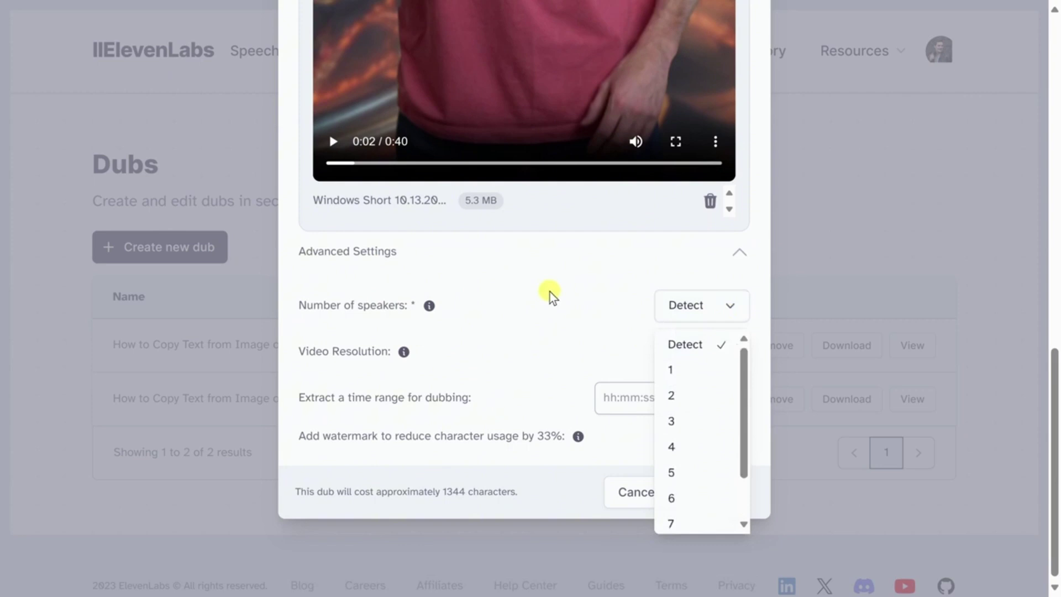
left_click(550, 291)
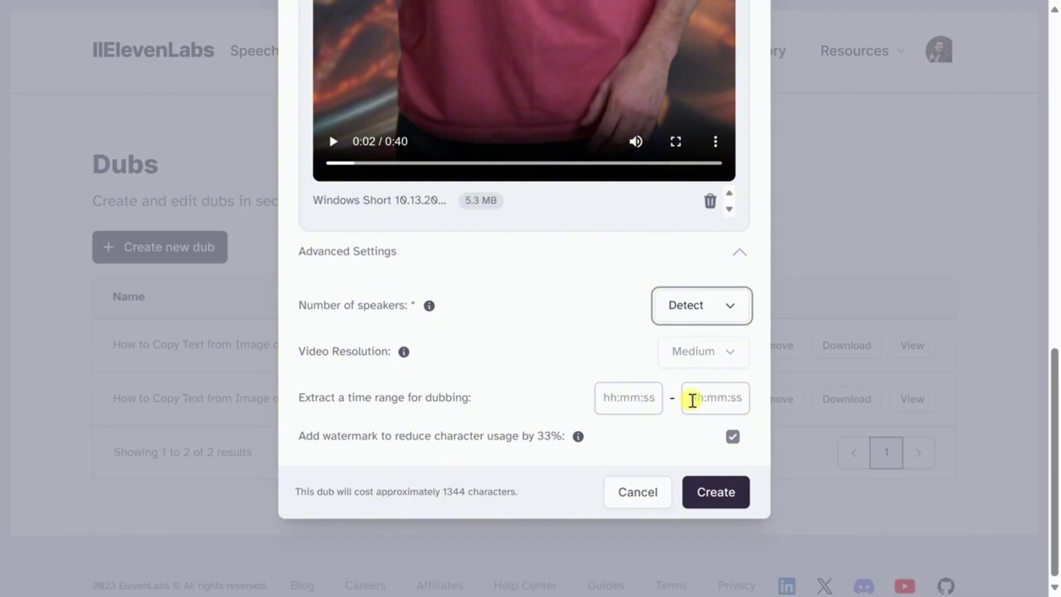
left_click(721, 500)
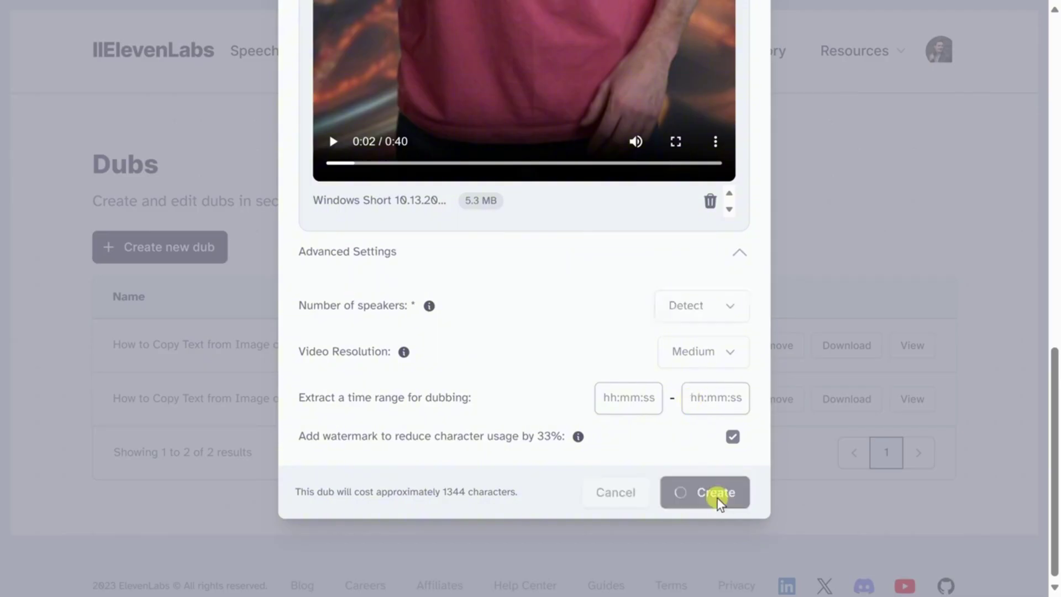
left_click_drag(430, 416, 575, 416)
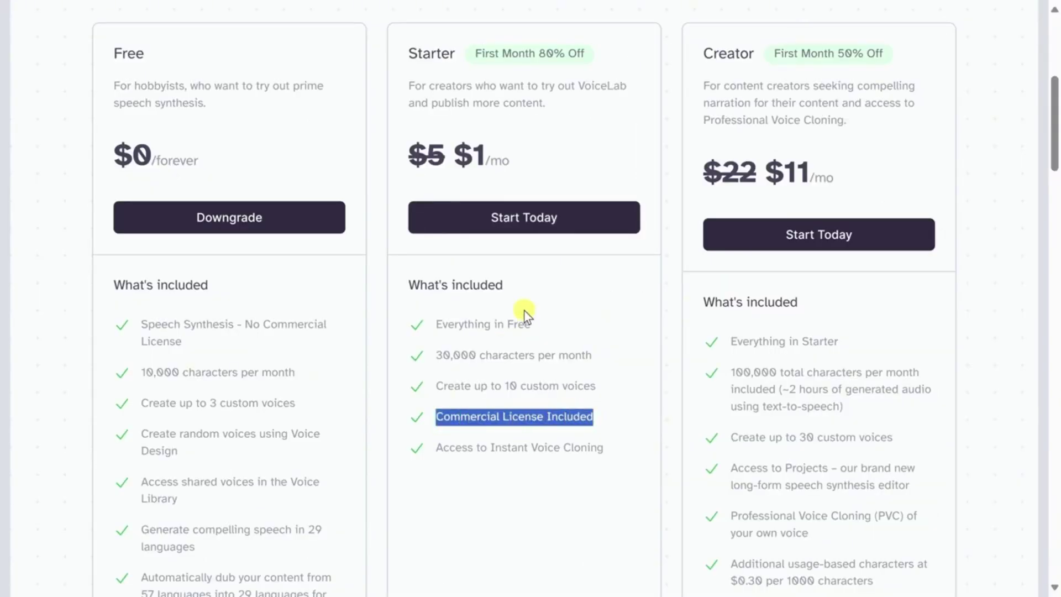
scroll(530, 318, "down", 5)
scroll(652, 335, "up", 6)
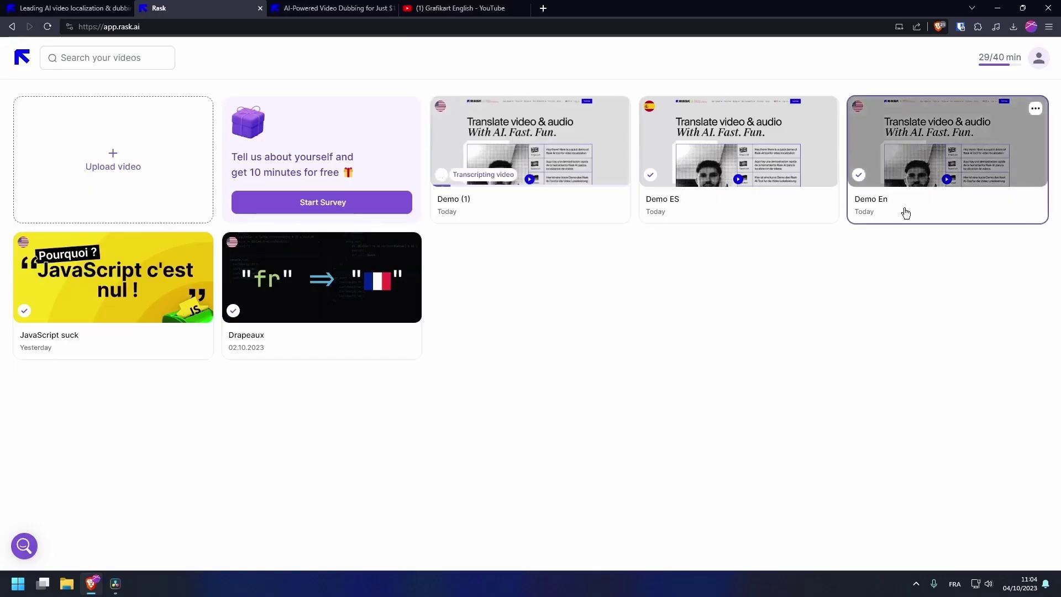
Review the Demo (1) project's English translation, then go back to the video list
left_click(533, 148)
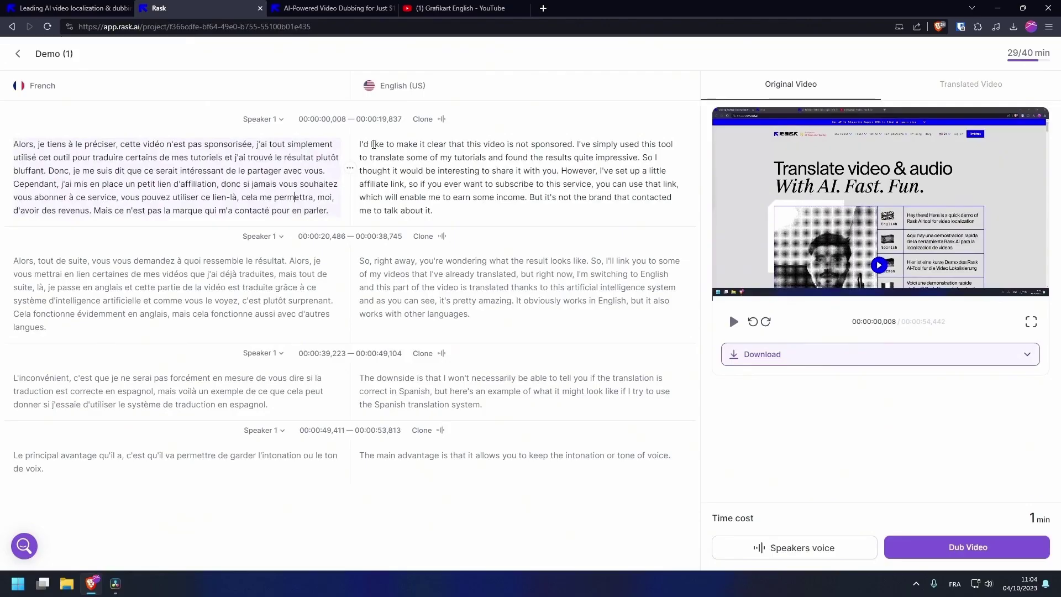
left_click(499, 146)
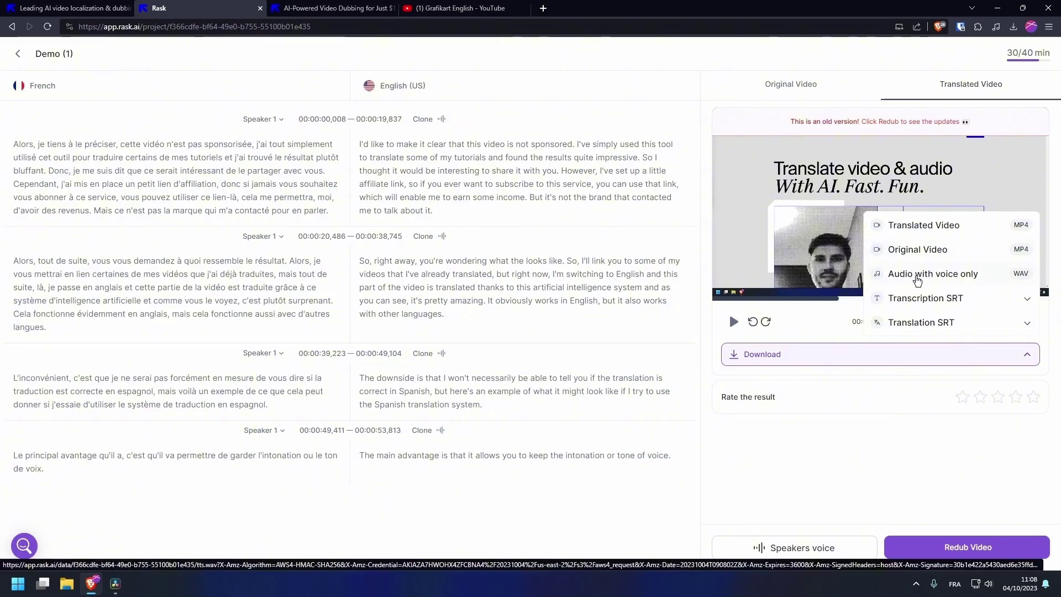
left_click(20, 54)
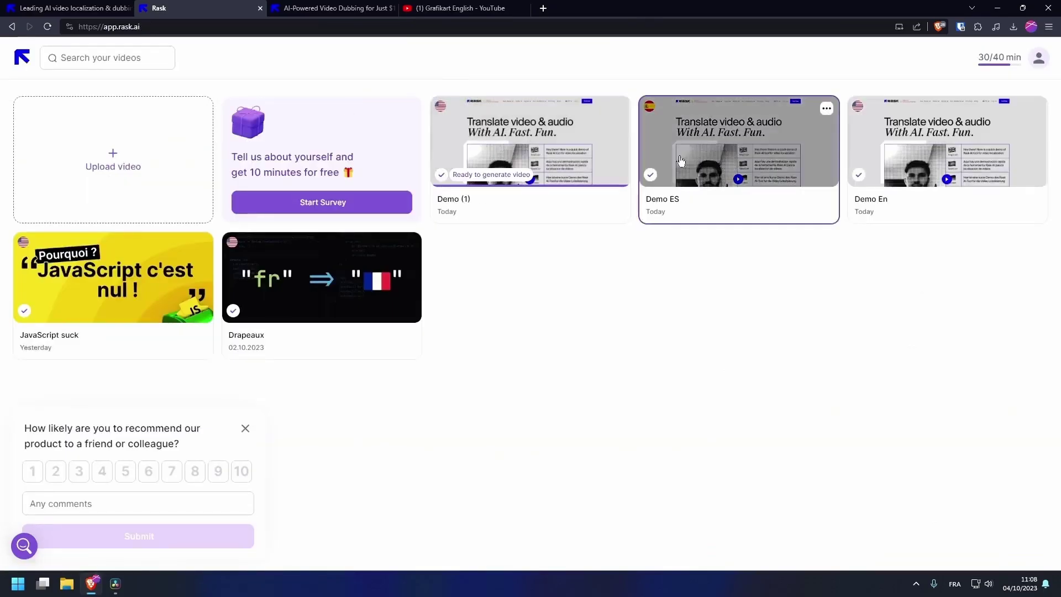
Check the warning on Demo ES's first Spanish segment, then switch to Rask's pricing page
left_click(681, 160)
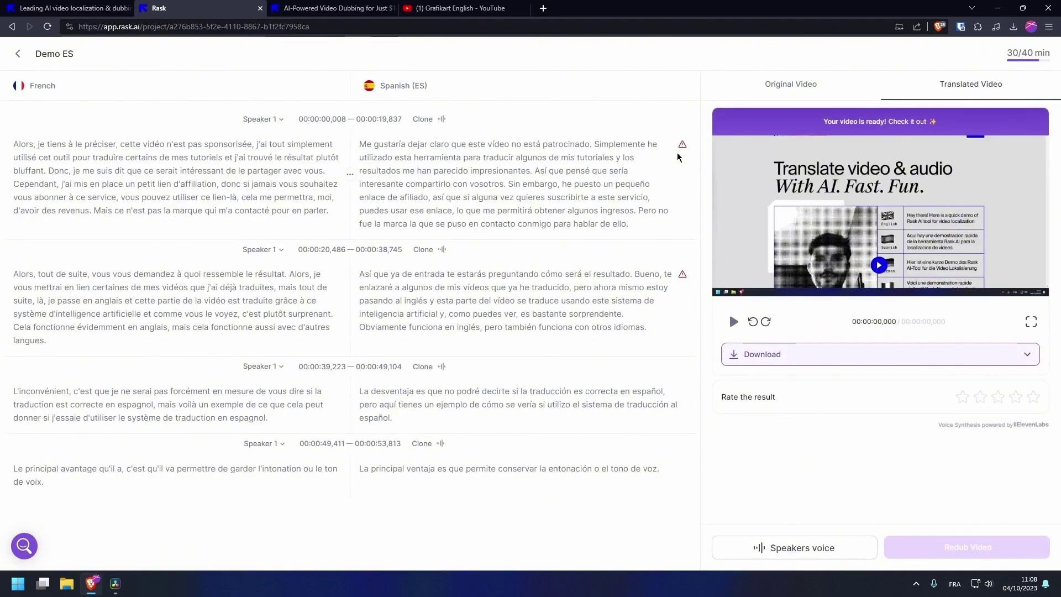
mouse_move(683, 148)
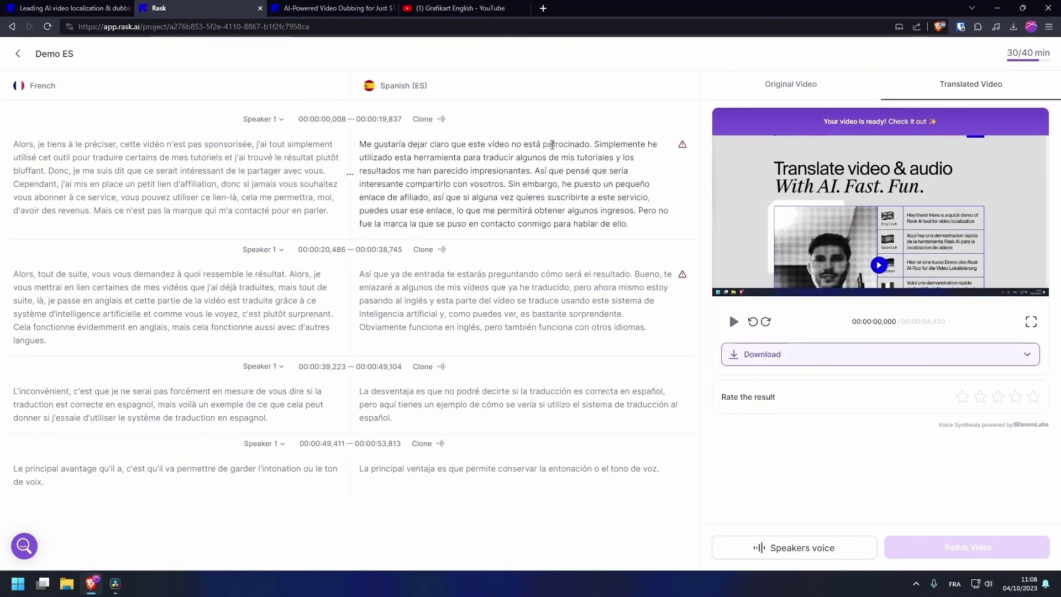
key("ctrl+Tab")
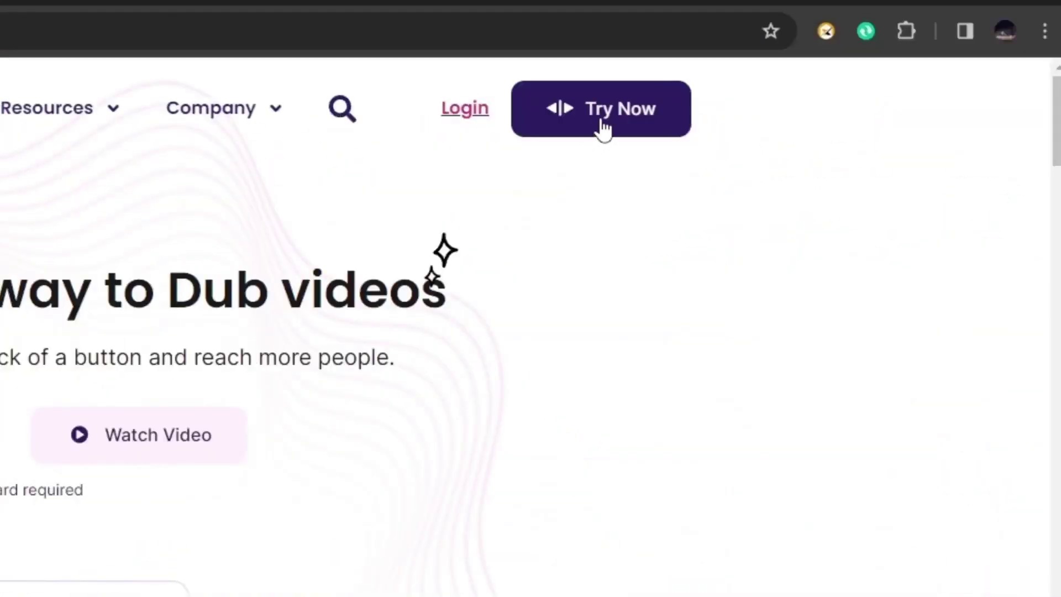
Start Dubverse's free trial and sign in with a Google account
left_click(604, 127)
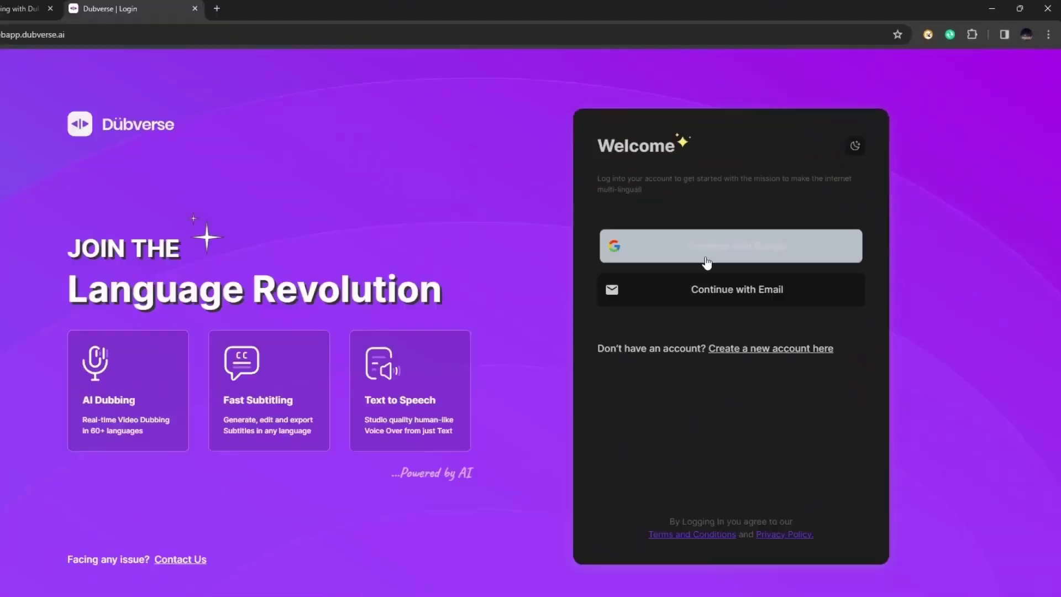
left_click(734, 244)
left_click(569, 386)
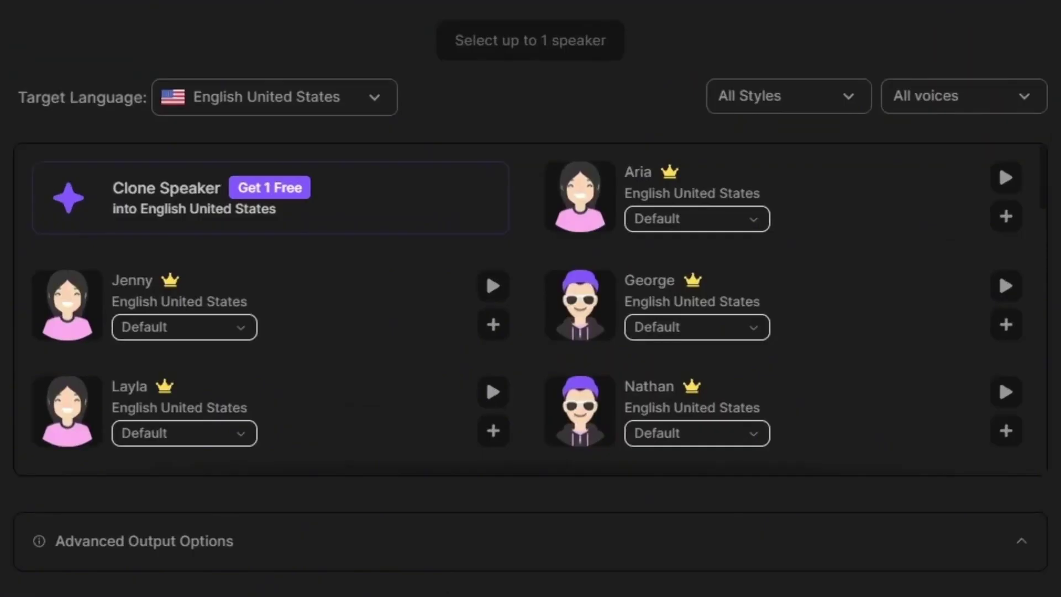
Add the Jenny voice in Cheerful style as the English US speaker and start dubbing
left_click(192, 332)
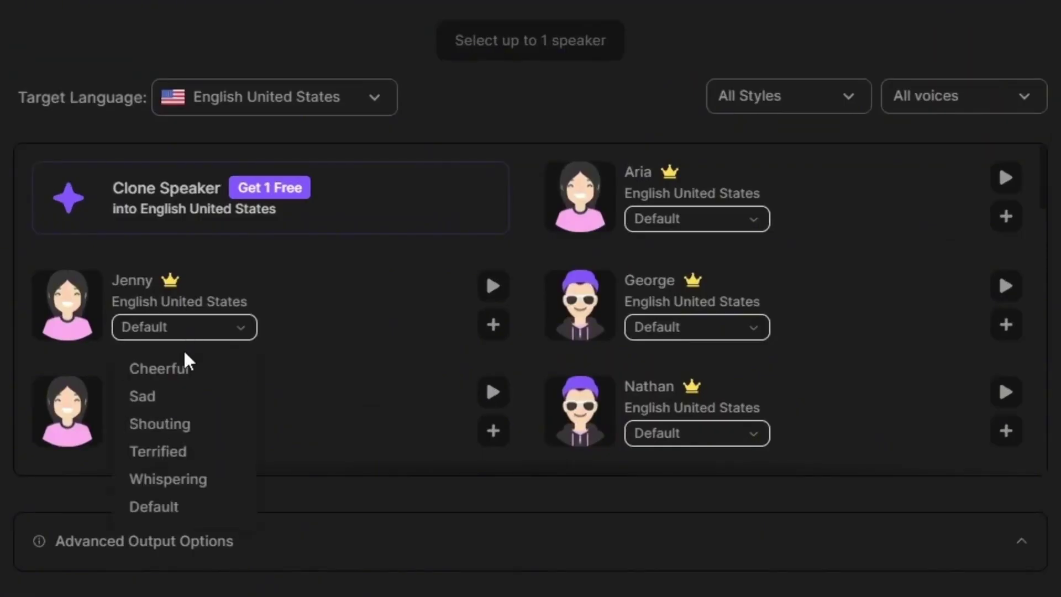
left_click(180, 366)
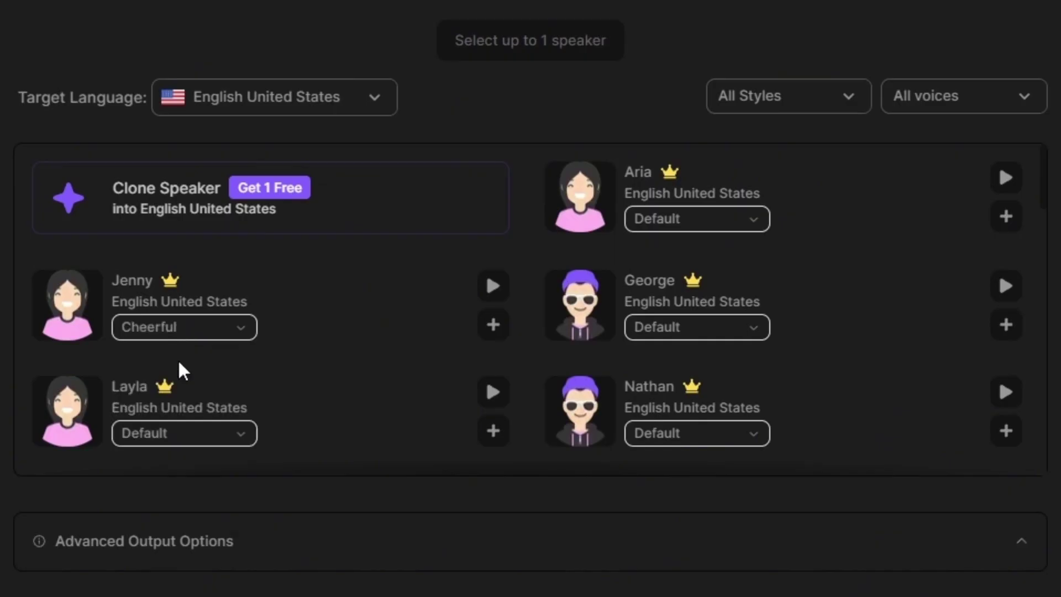
left_click(492, 326)
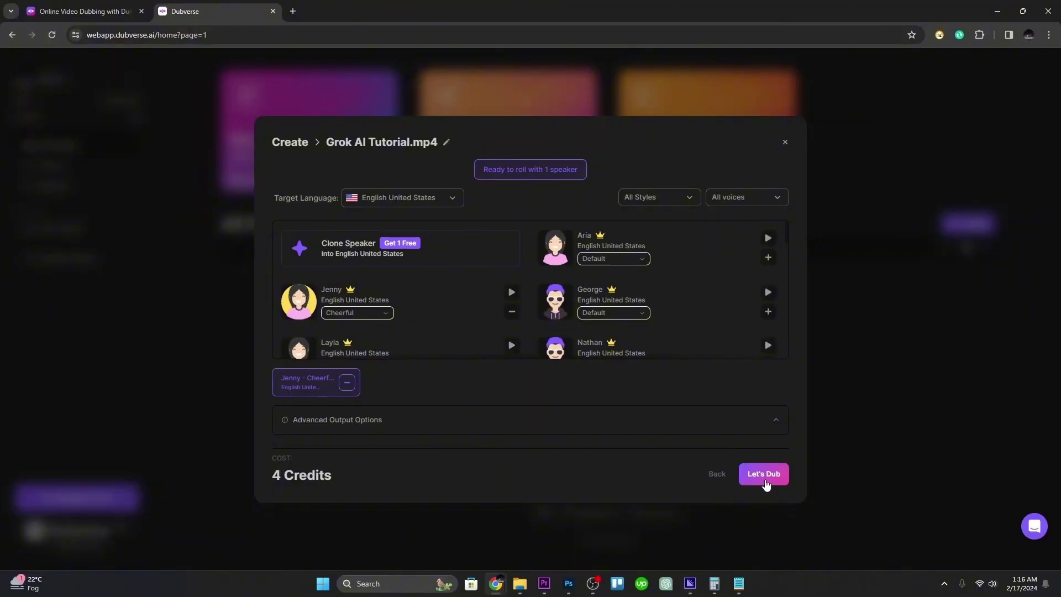
left_click(765, 476)
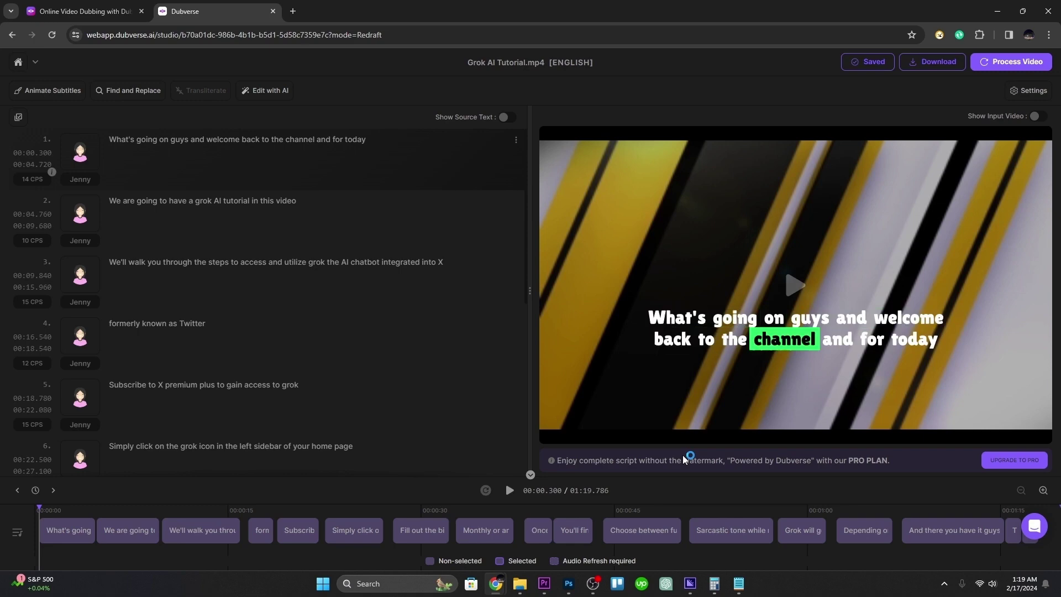
Play the dubbed English Grok AI Tutorial in the Dubverse studio preview
left_click(509, 490)
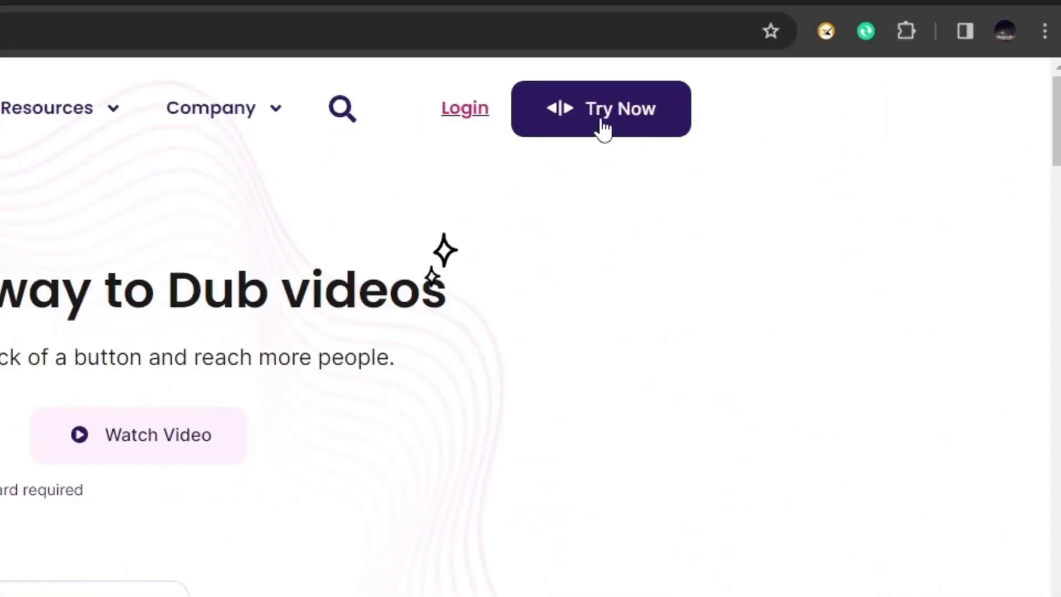
Sign in to Dubverse with the Google account and begin creating a new project
left_click(602, 122)
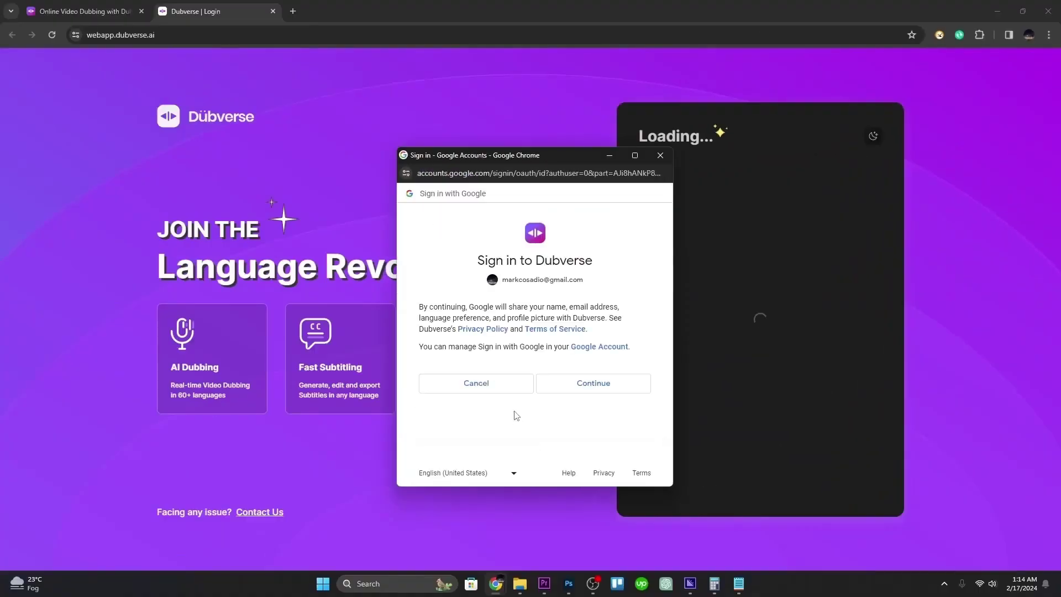
left_click(567, 386)
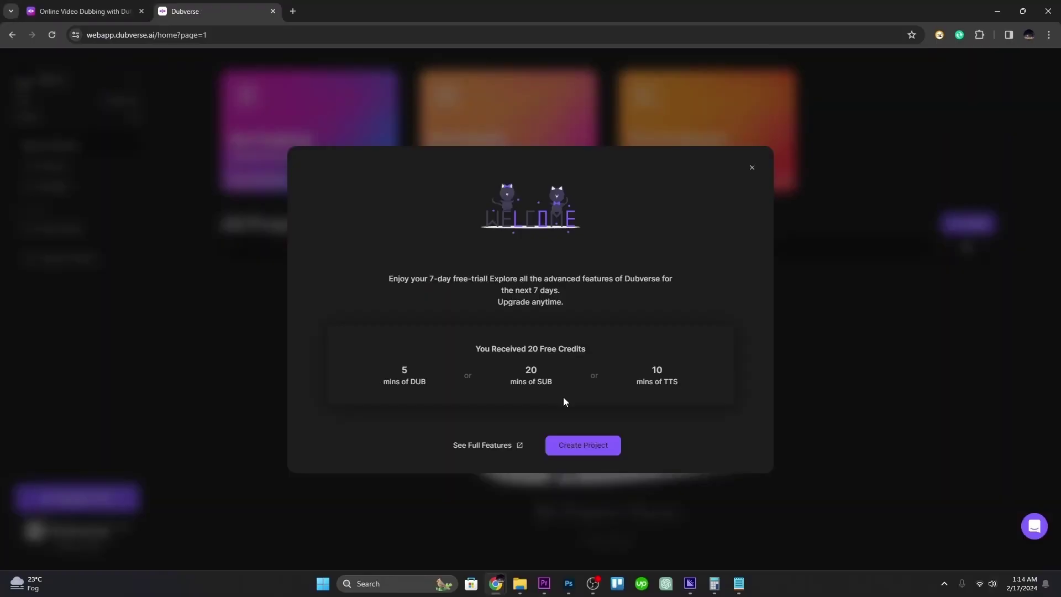
left_click(595, 445)
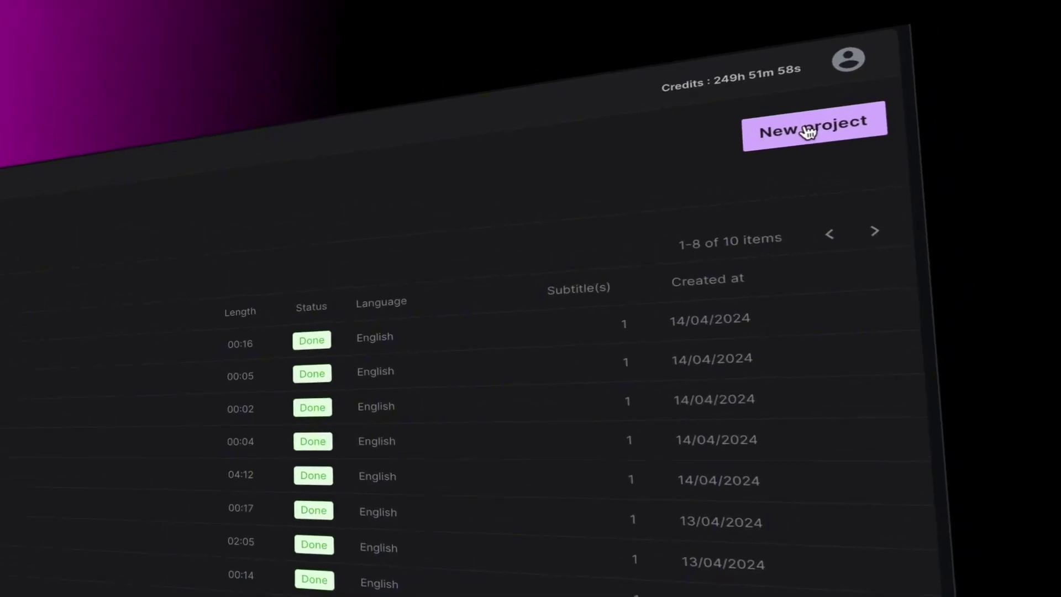
Start a new Checksub project by uploading Astronaut's day.mov
left_click(808, 131)
left_click(540, 240)
left_click(769, 594)
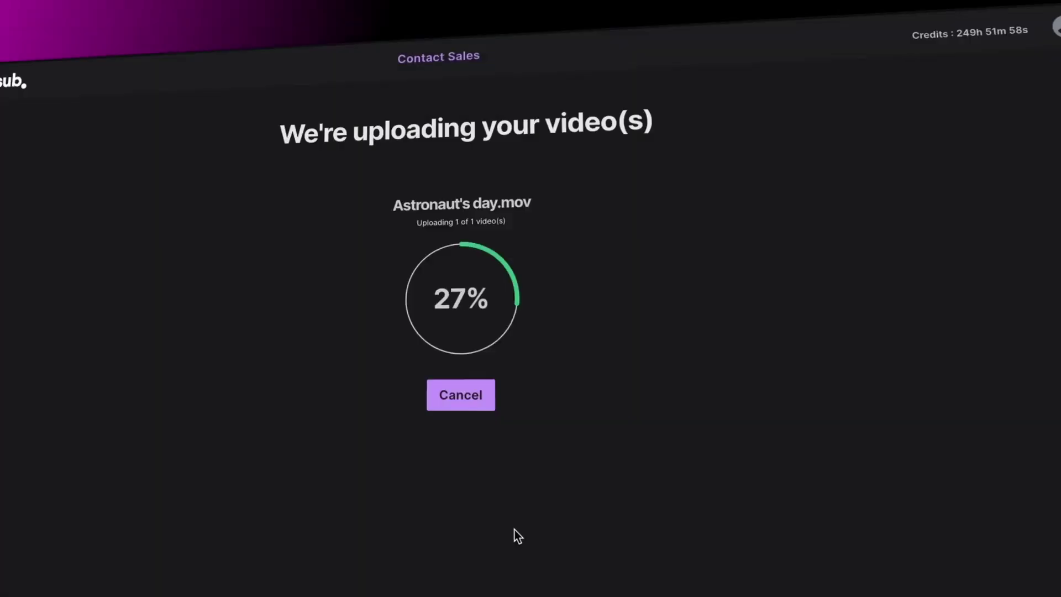
Add French and Spanish as Dubbing languages, then end French line 2 with 'internationale'
left_click(131, 307)
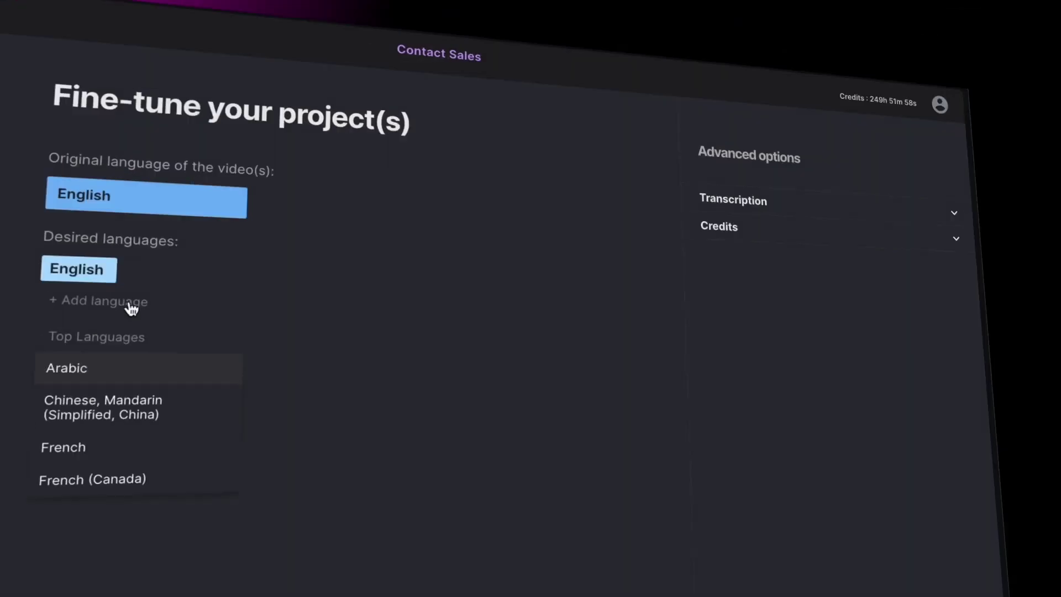
left_click(107, 448)
type("sp")
left_click(113, 376)
left_click(87, 383)
left_click(68, 449)
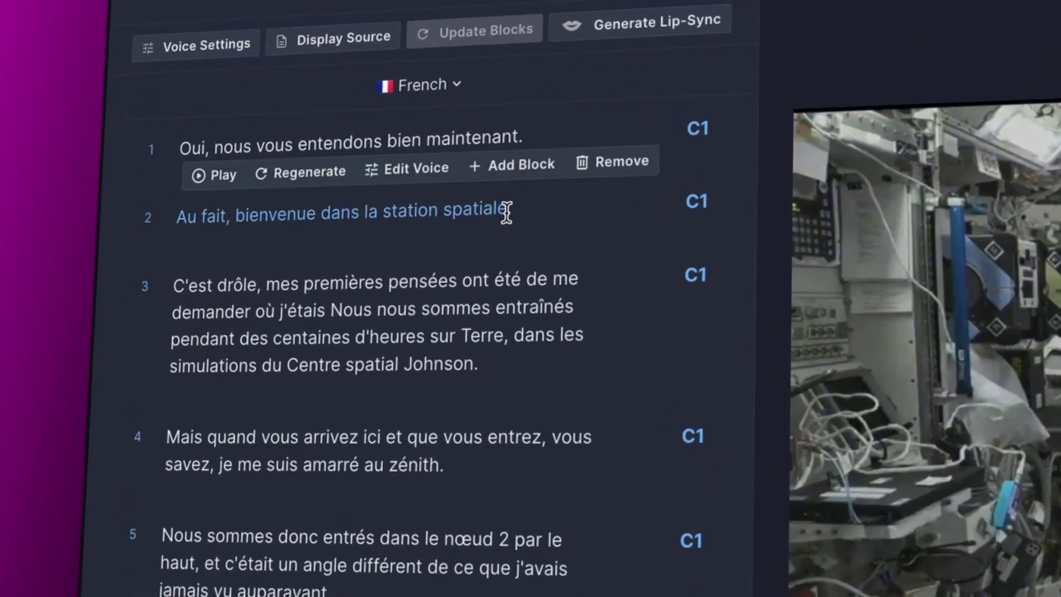
type("internationale")
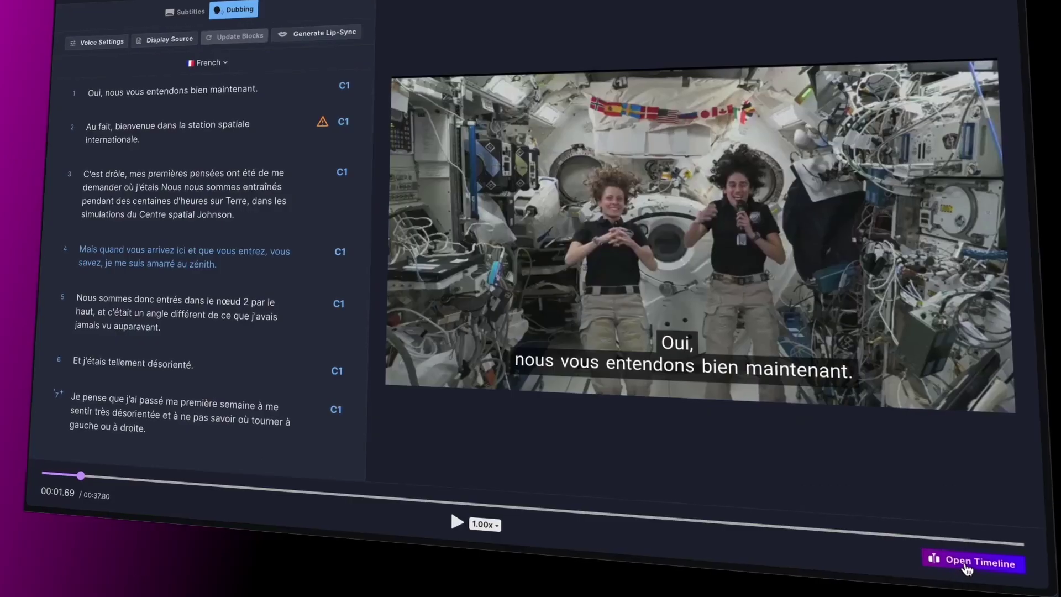
left_click(994, 558)
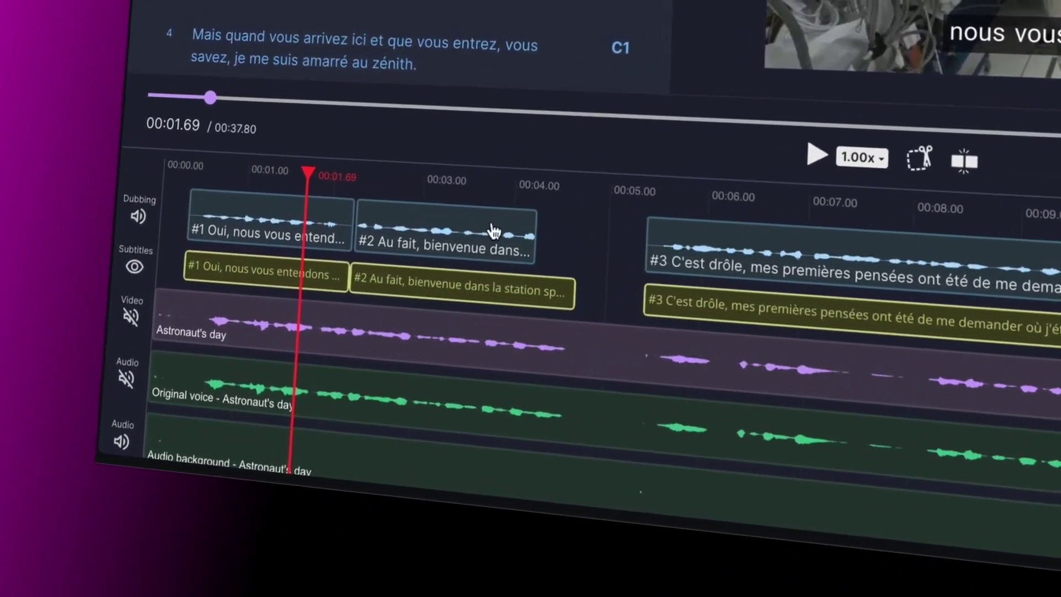
Place the playhead at 00:01.95 and scroll along the dub timeline
left_click(348, 229)
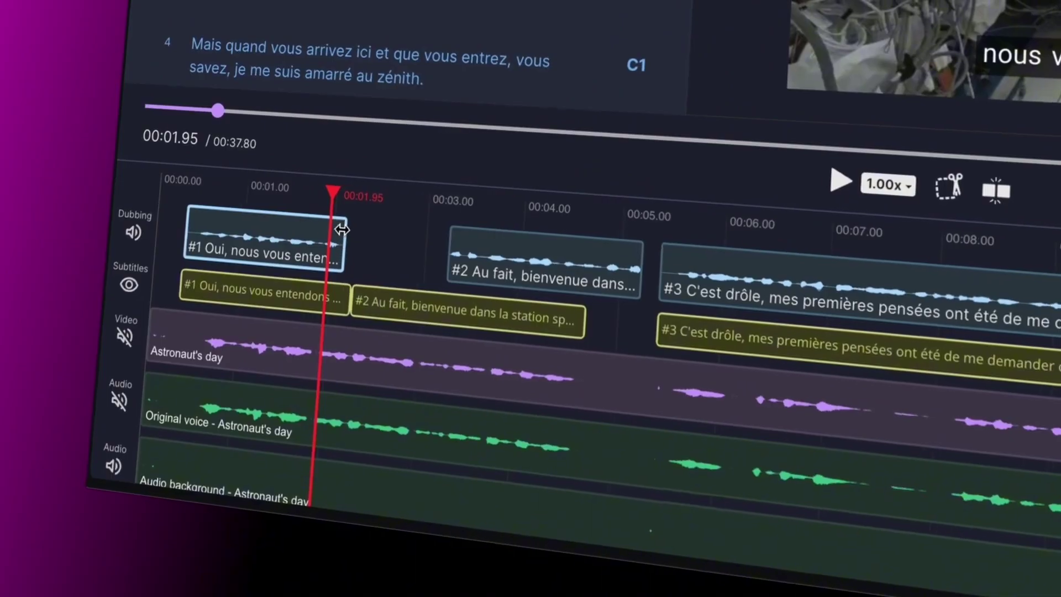
scroll(423, 268, "right", 5)
scroll(420, 271, "right", 2)
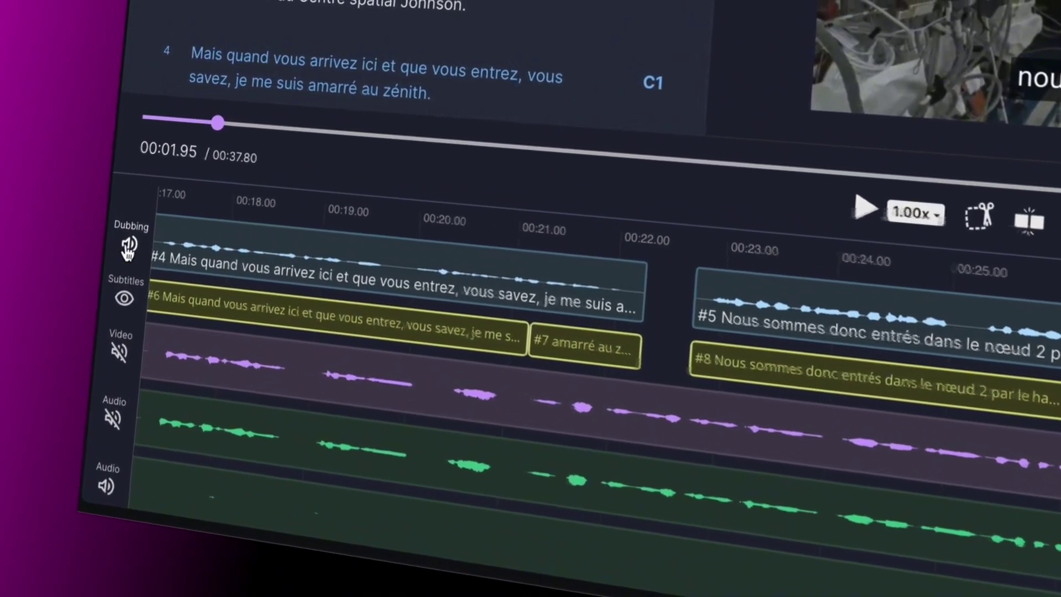
Export the dubbed video as MP4 with subtitles at Original Resolution
mouse_move(161, 238)
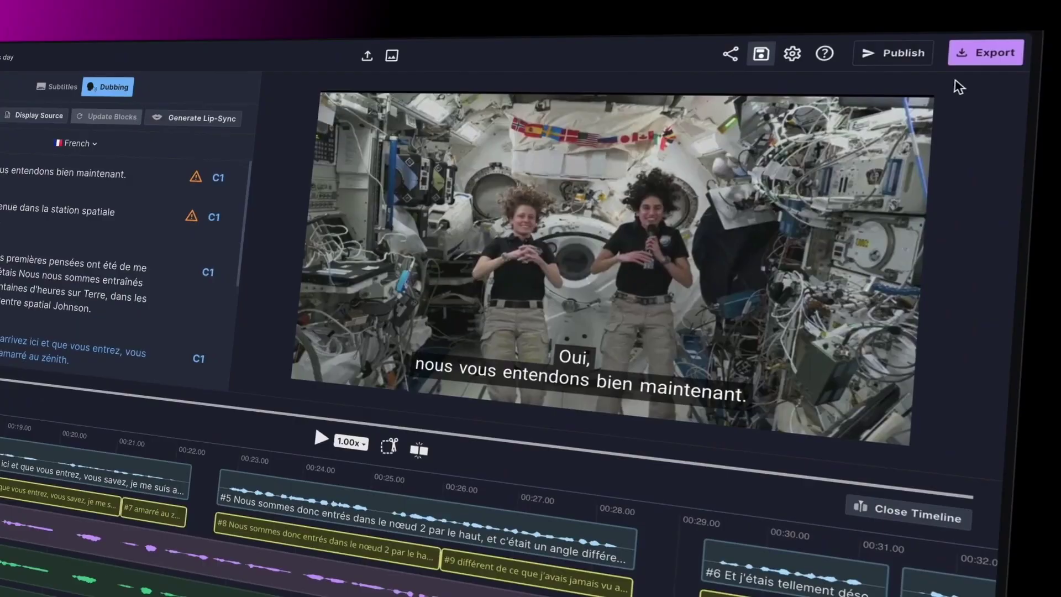
left_click(979, 54)
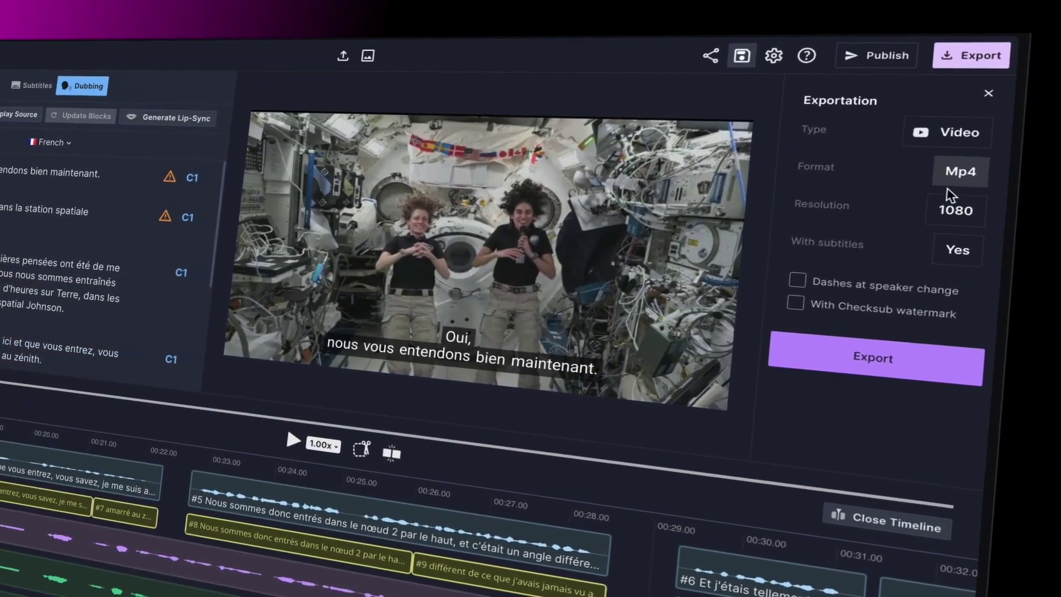
left_click(953, 207)
left_click(882, 239)
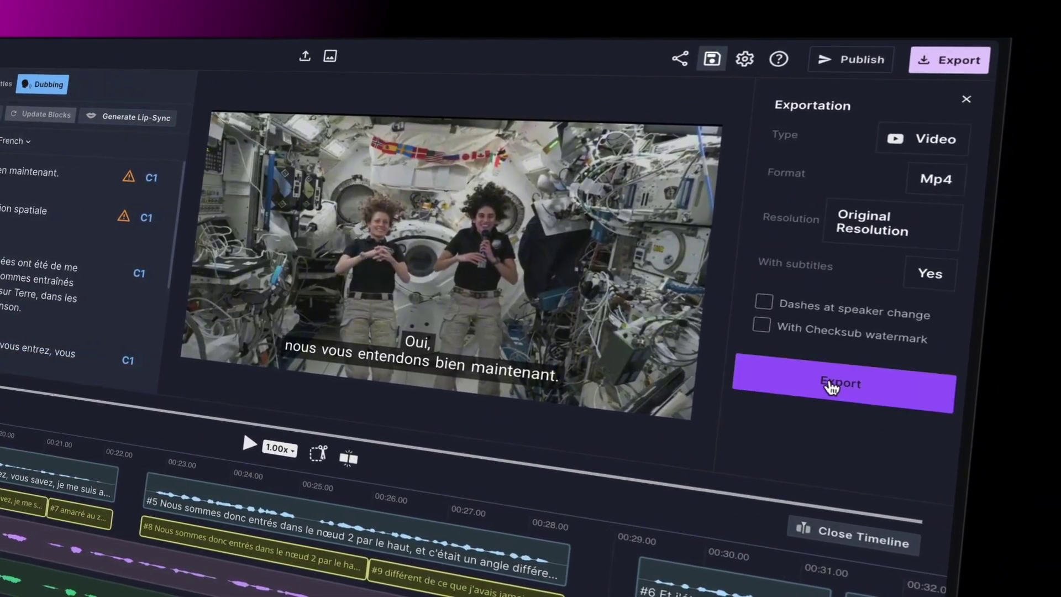
left_click(773, 381)
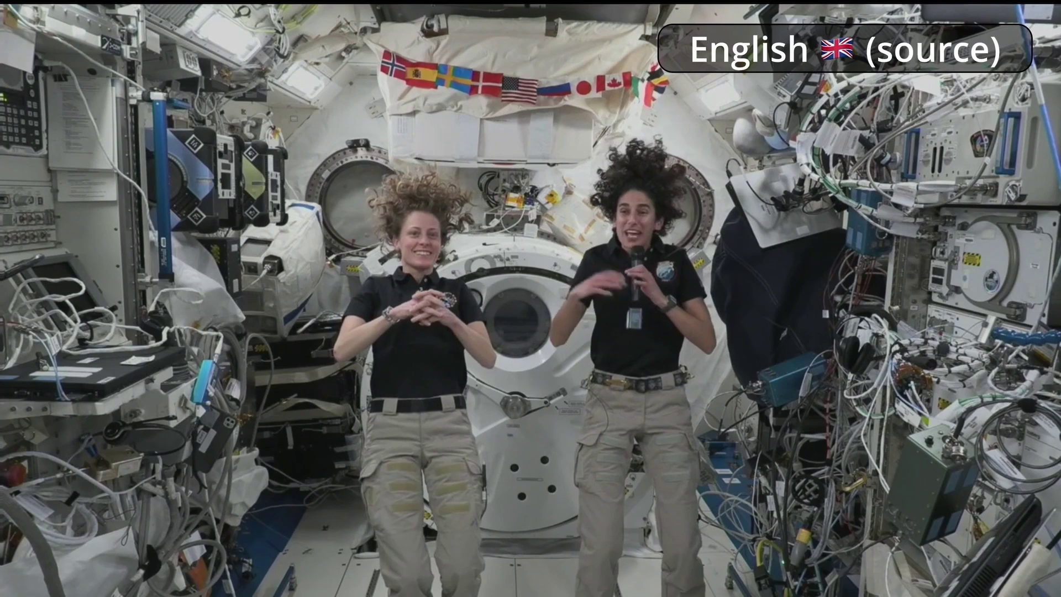